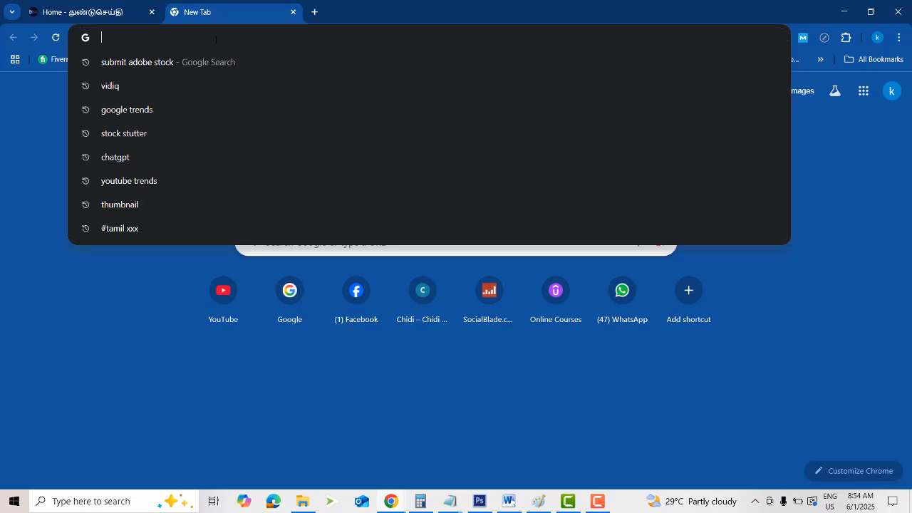
# - Open the leonardo.ai website and look over its home page
pyautogui.write('le')
pyautogui.press('Return')
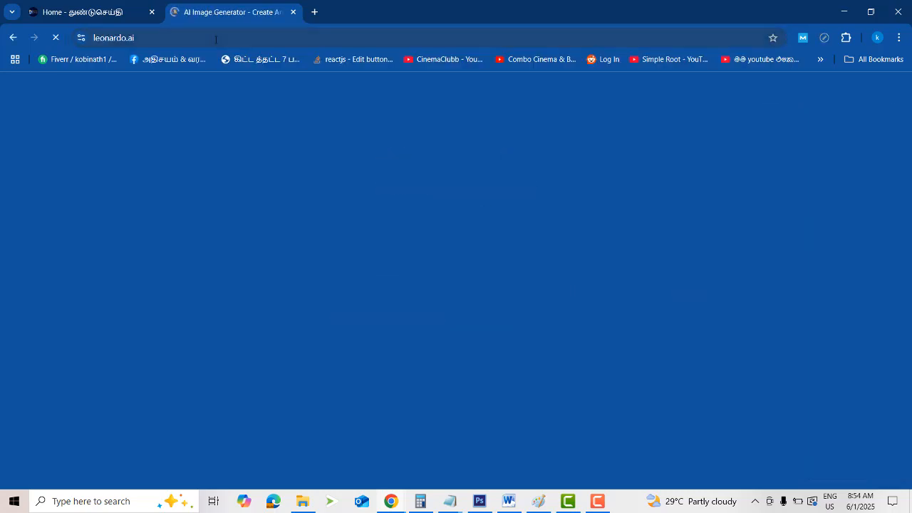
pyautogui.click(132, 38)
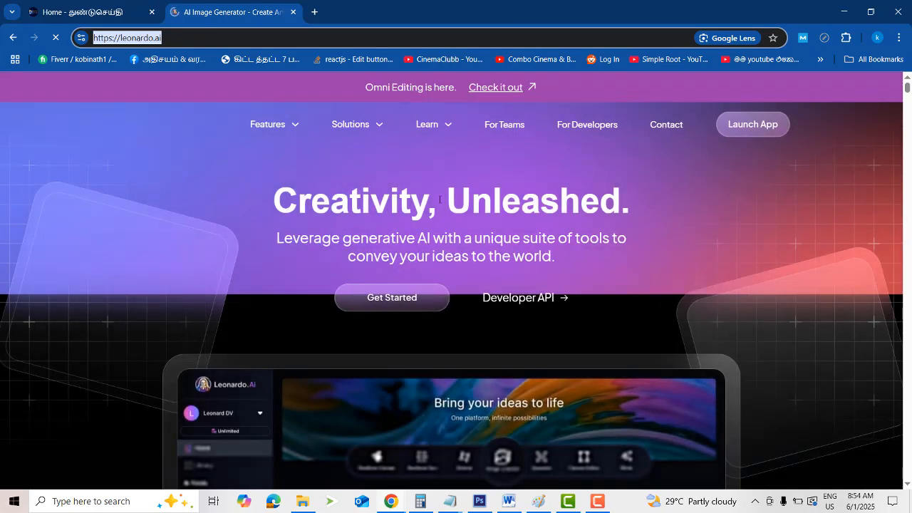
pyautogui.scroll(-1, 719, 250)
pyautogui.scroll(-15, 719, 249)
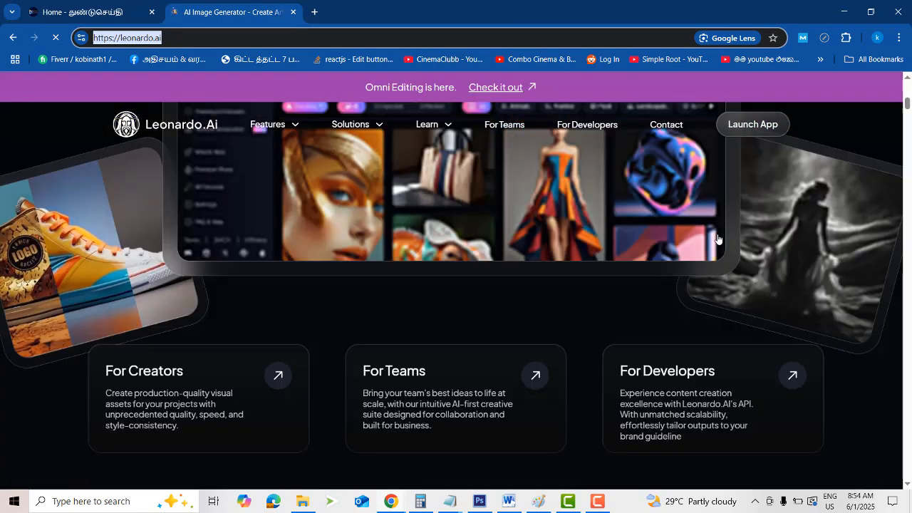
pyautogui.scroll(16, 741, 231)
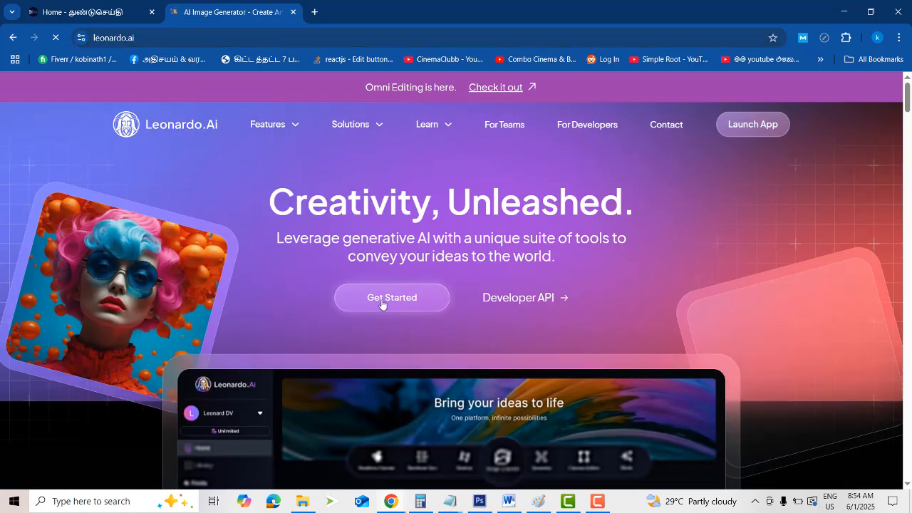
# - Enter the Leonardo.Ai app from the home page and open its Image creation tool, dismissing the Omni-Models announcement
pyautogui.click(381, 304)
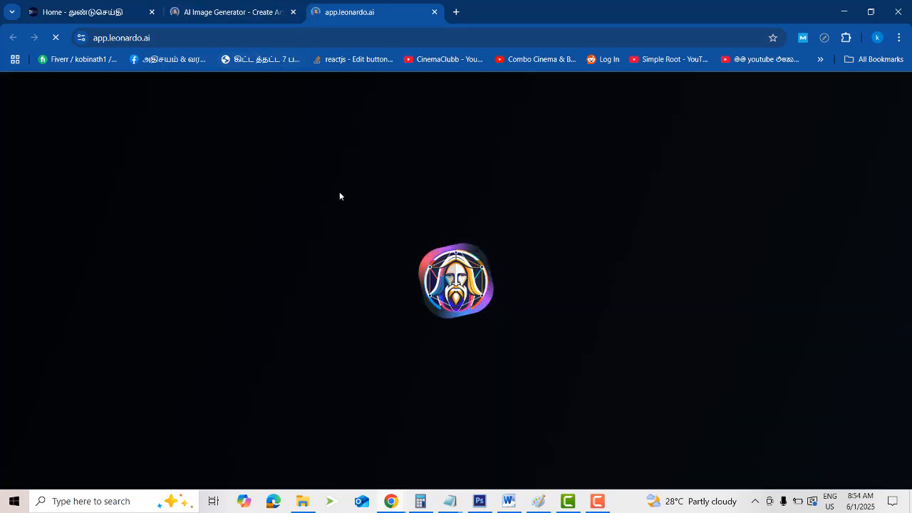
pyautogui.click(293, 12)
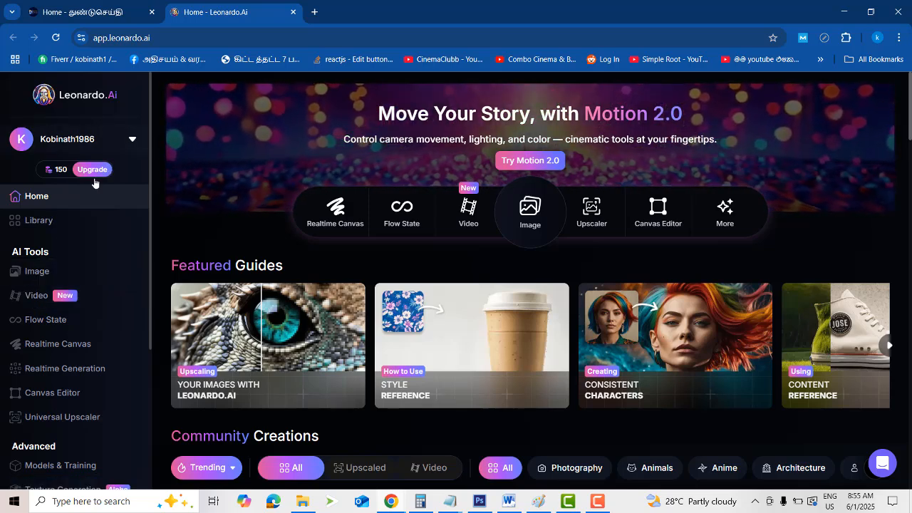
pyautogui.moveTo(59, 173)
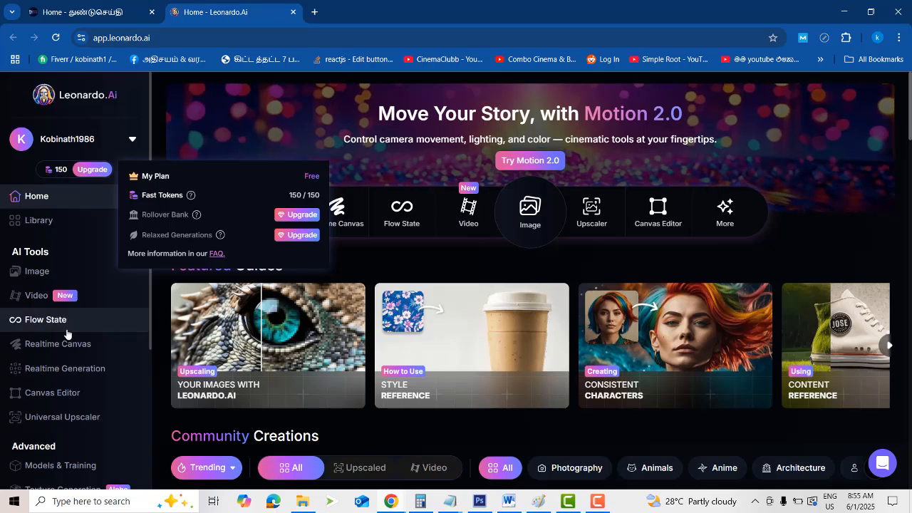
pyautogui.click(36, 278)
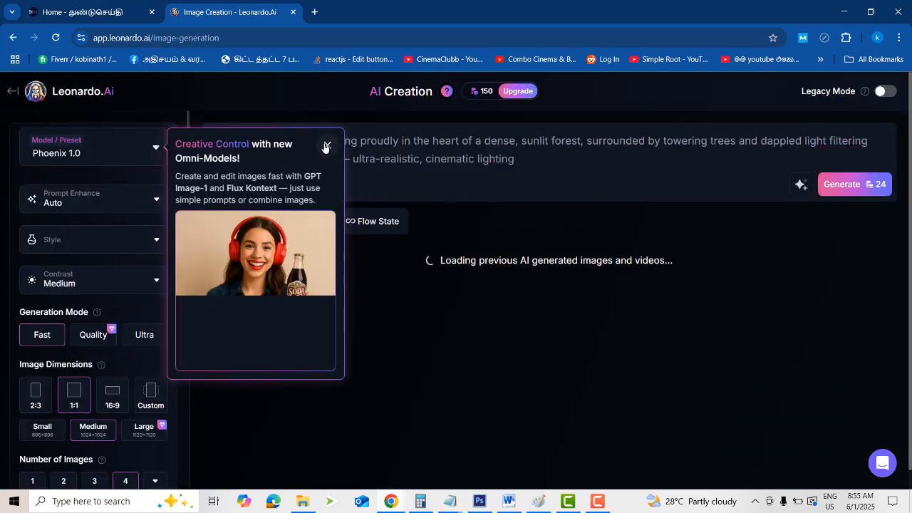
pyautogui.click(325, 145)
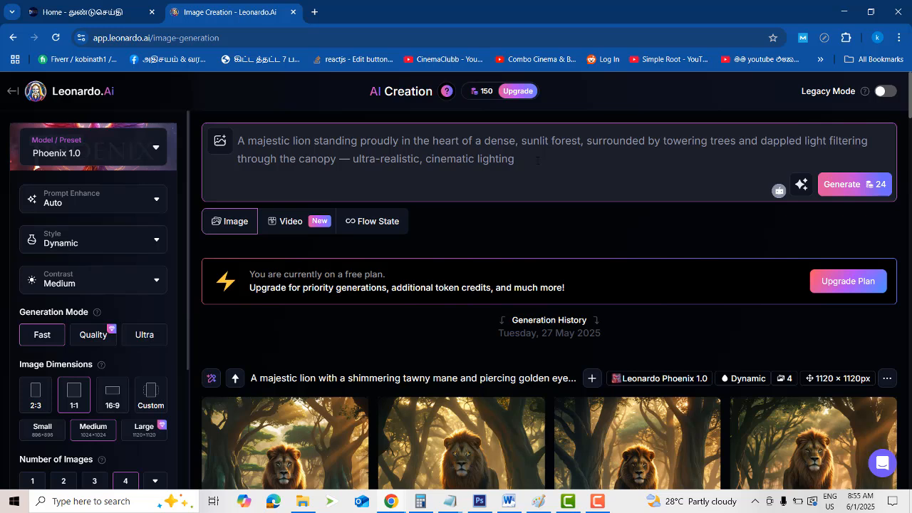
# - Replace the sample lion prompt with "java book reading"
pyautogui.moveTo(513, 158); pyautogui.dragTo(238, 140)
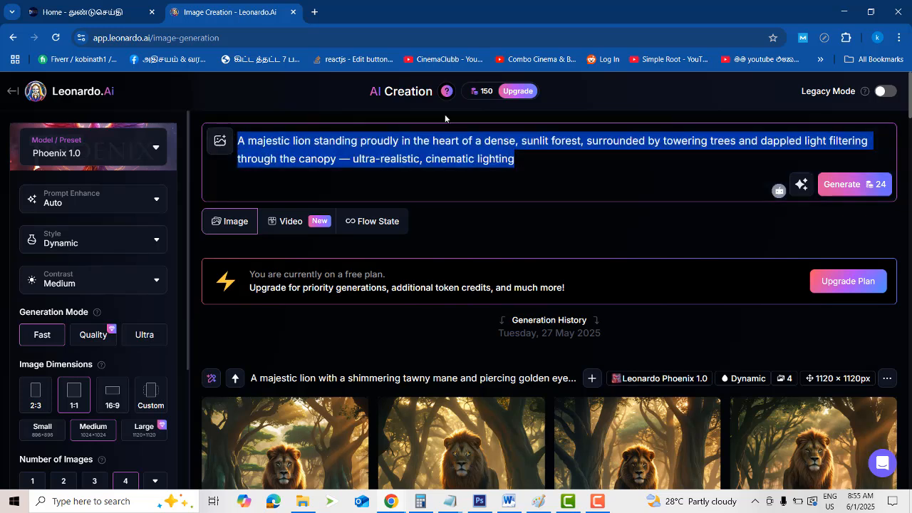
pyautogui.press('BackSpace')
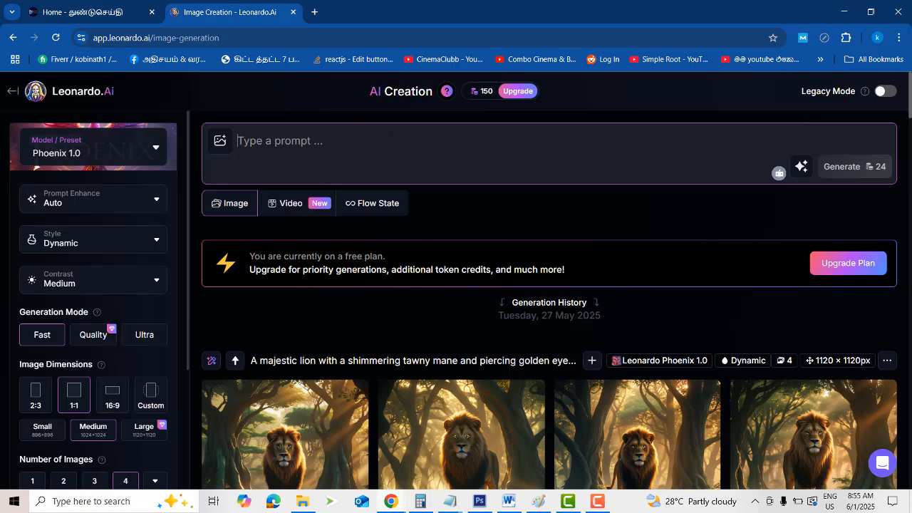
pyautogui.write('java book reading')
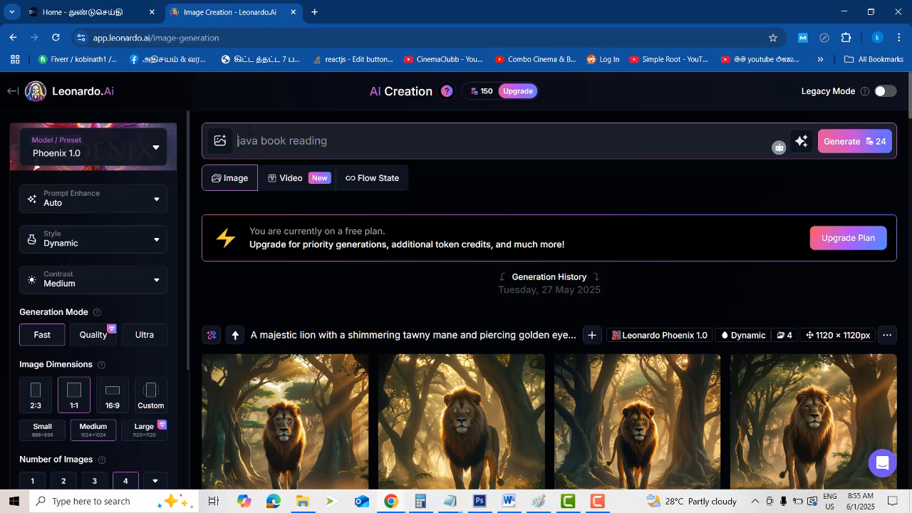
# - Insert "the student in the class" at the beginning of the image prompt
pyautogui.write('the')
pyautogui.press('BackSpace')
pyautogui.press('BackSpace')
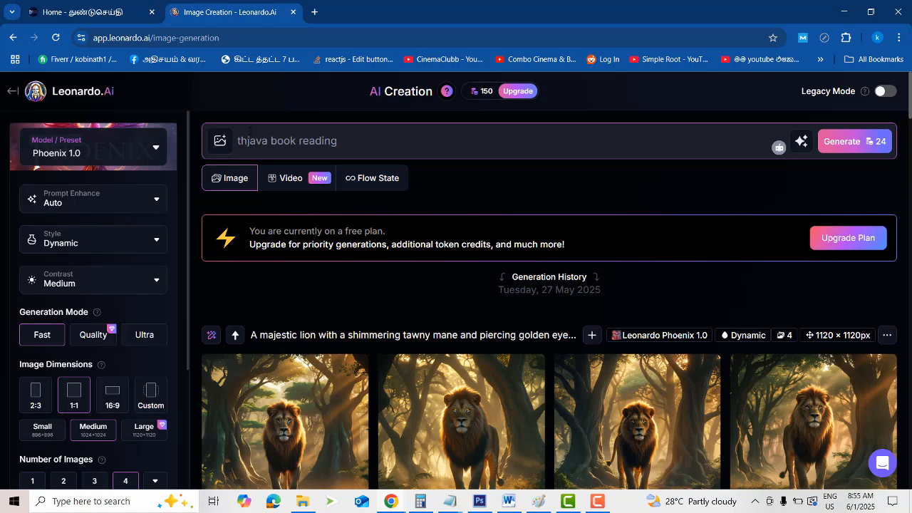
pyautogui.write('e s')
pyautogui.press('BackSpace')
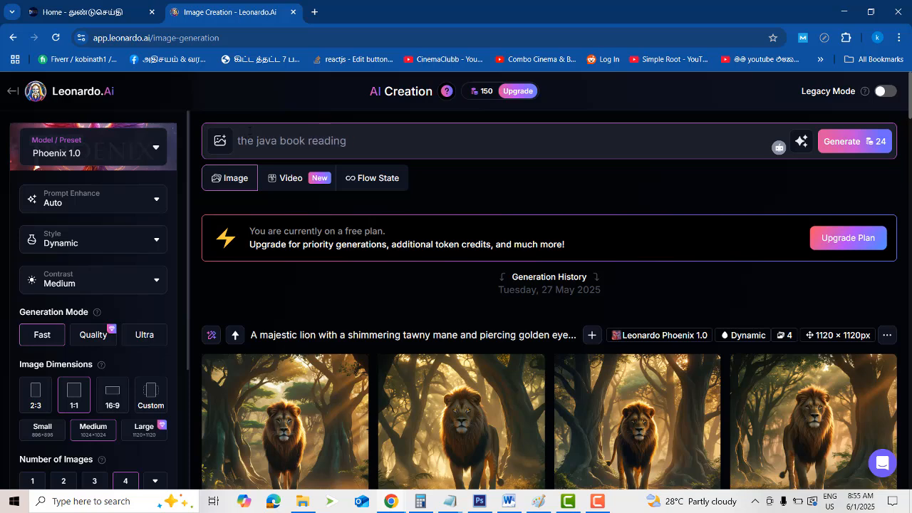
pyautogui.write('student ')
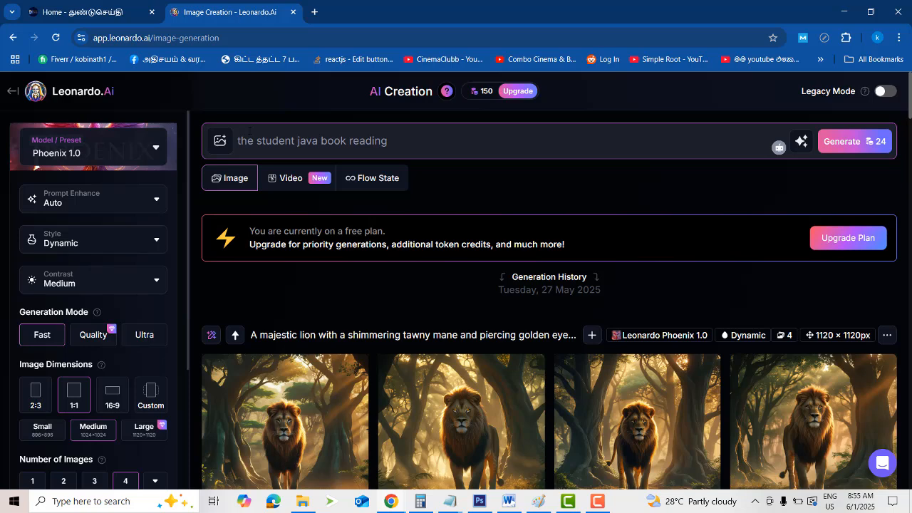
pyautogui.write('in the cla')
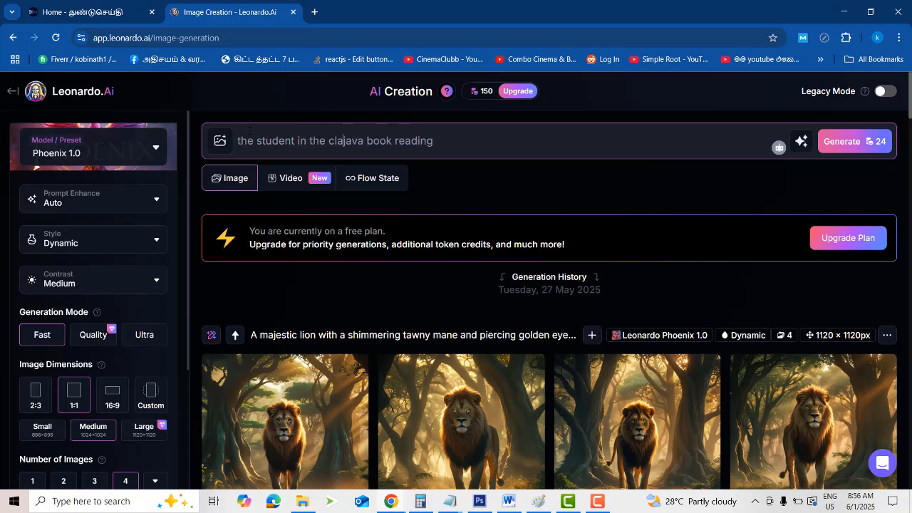
pyautogui.write('ss')
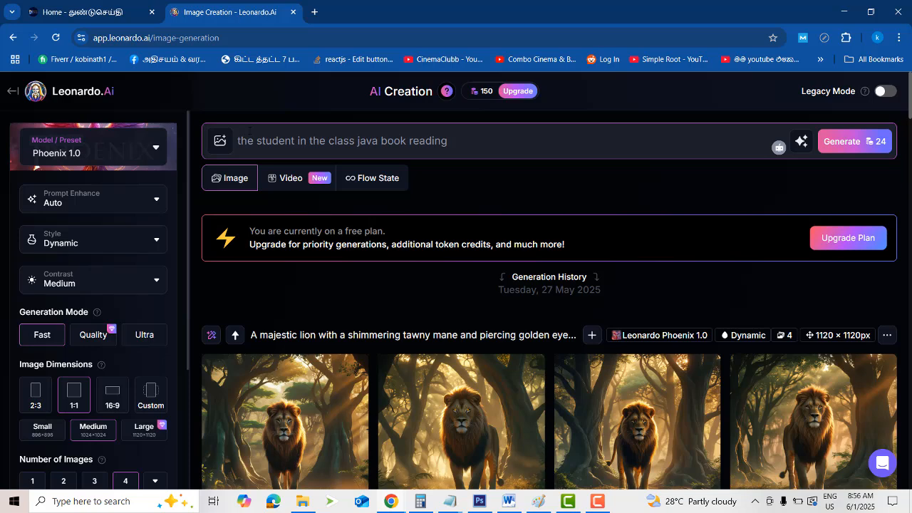
# - Reword the prompt to "the student in the class reading java book." and generate the images
pyautogui.doubleClick(429, 140)
pyautogui.press('BackSpace')
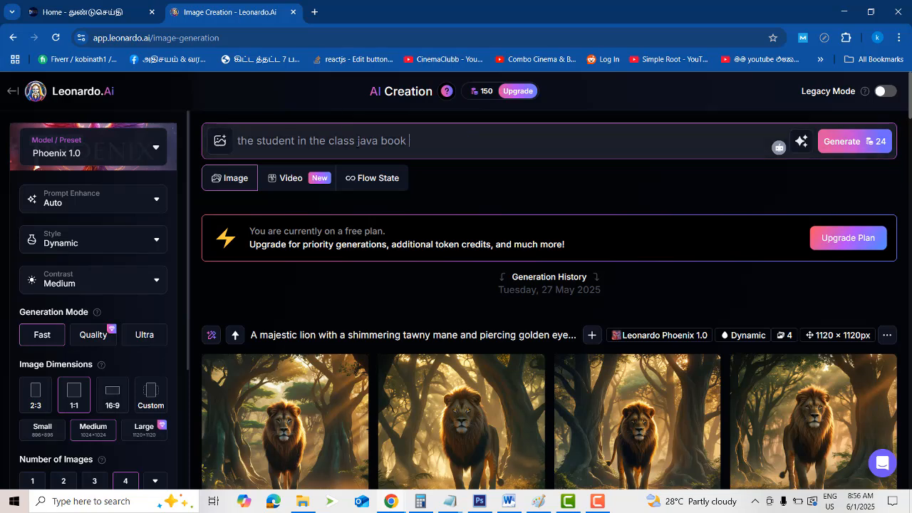
pyautogui.click(354, 141)
pyautogui.write('reading')
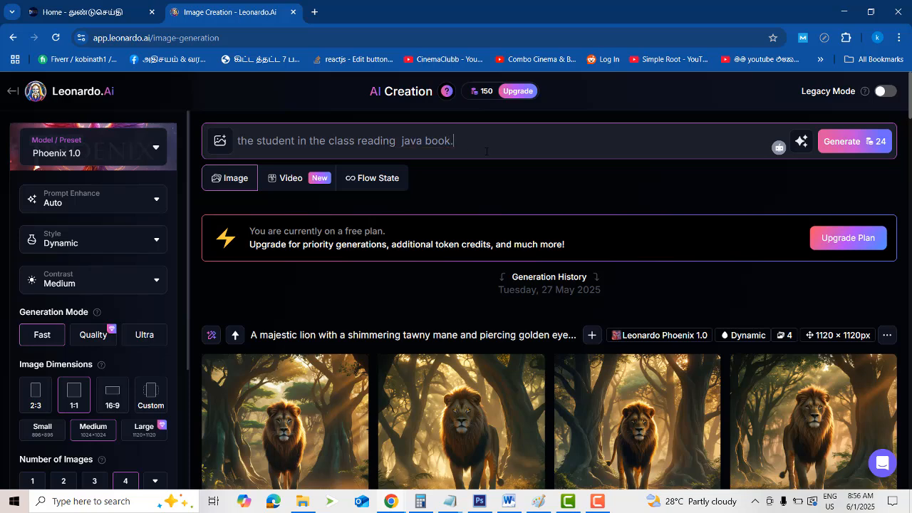
pyautogui.click(855, 143)
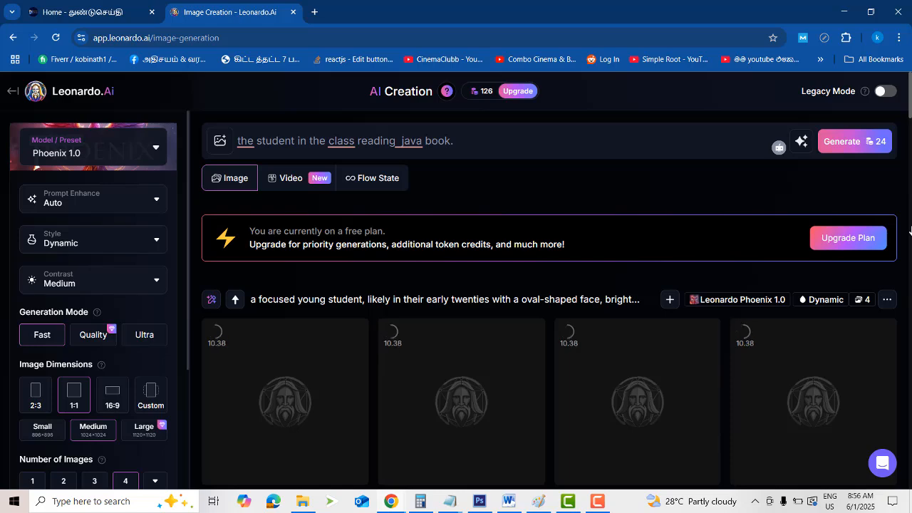
# - Open the third generated student image in the large viewer and check its Upscale options without upscaling it
pyautogui.scroll(-2, 826, 223)
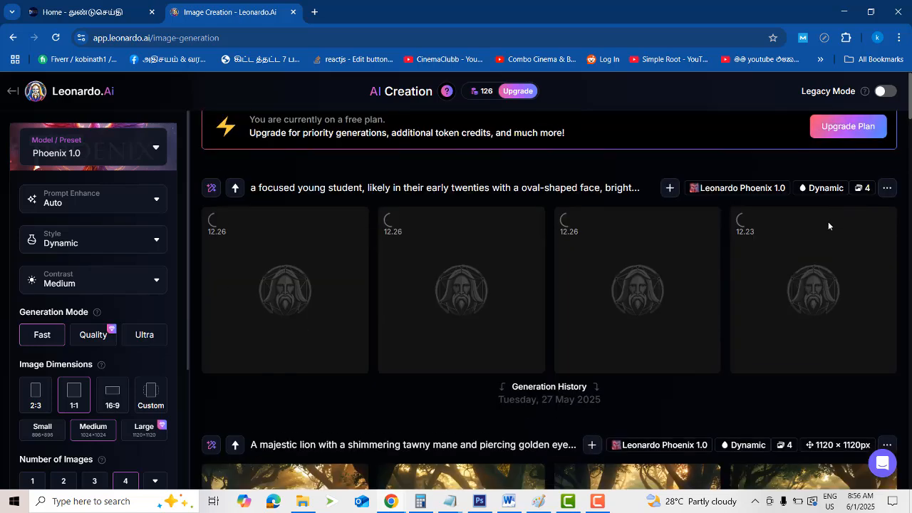
pyautogui.scroll(2, 420, 269)
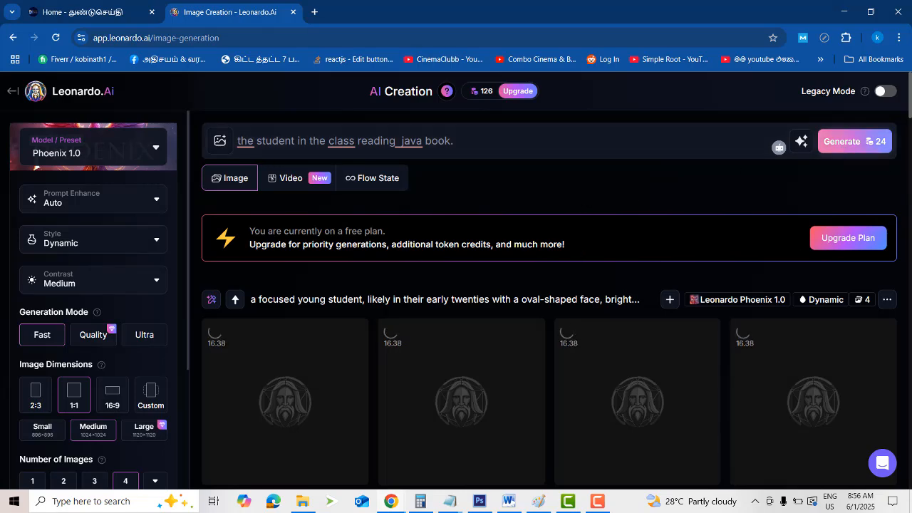
pyautogui.scroll(-3, 786, 267)
pyautogui.scroll(3, 785, 263)
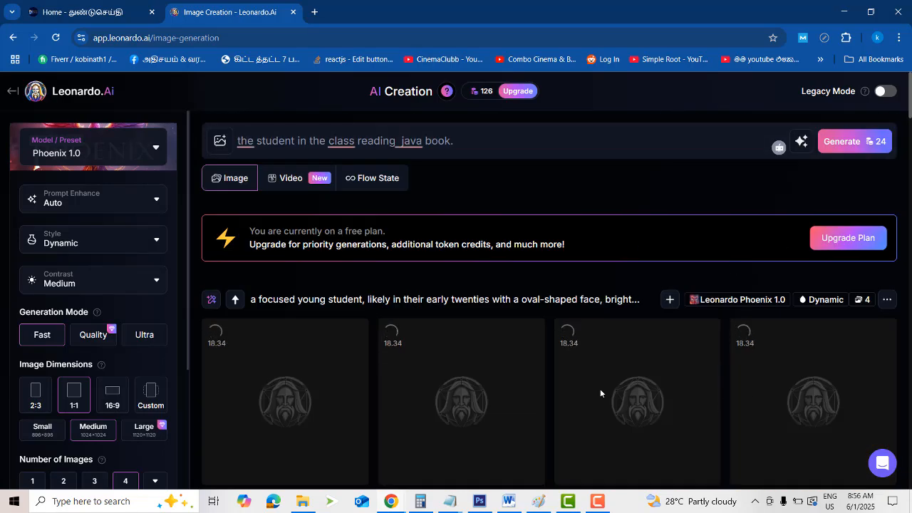
pyautogui.scroll(-1, 499, 378)
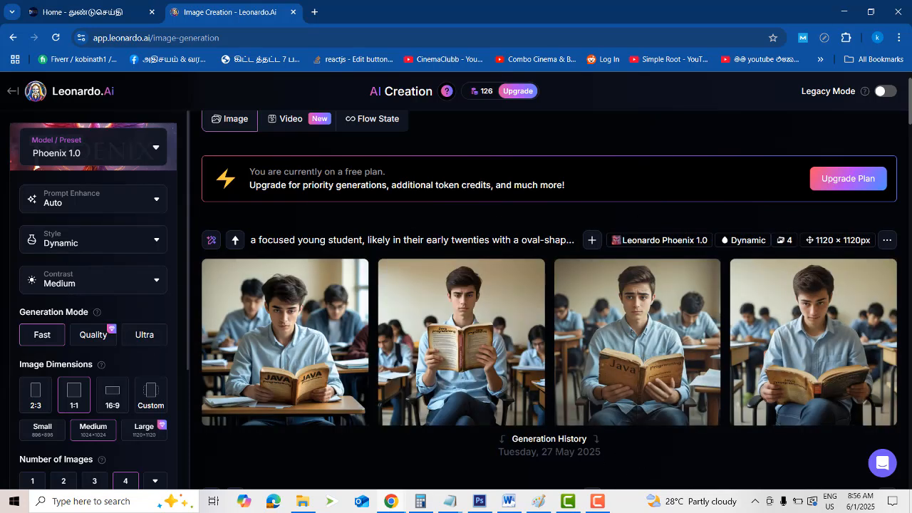
pyautogui.moveTo(332, 388)
pyautogui.moveTo(651, 352)
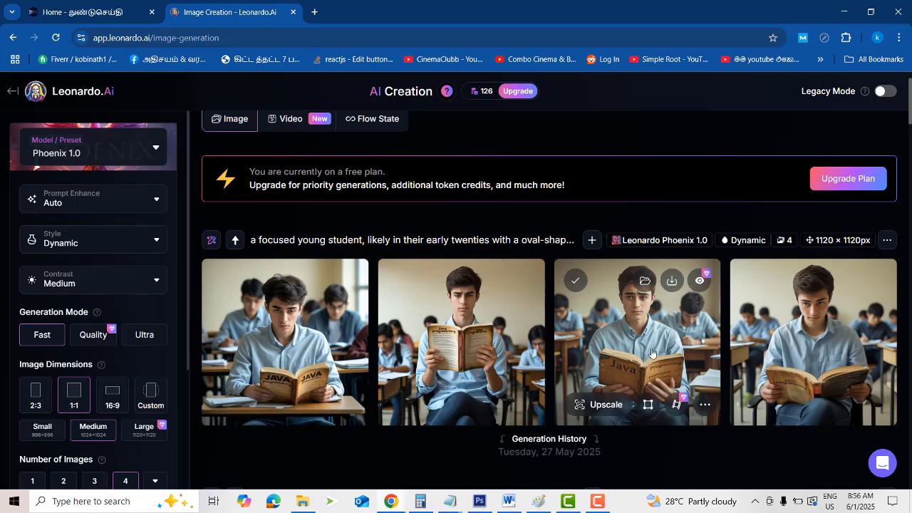
pyautogui.click(651, 353)
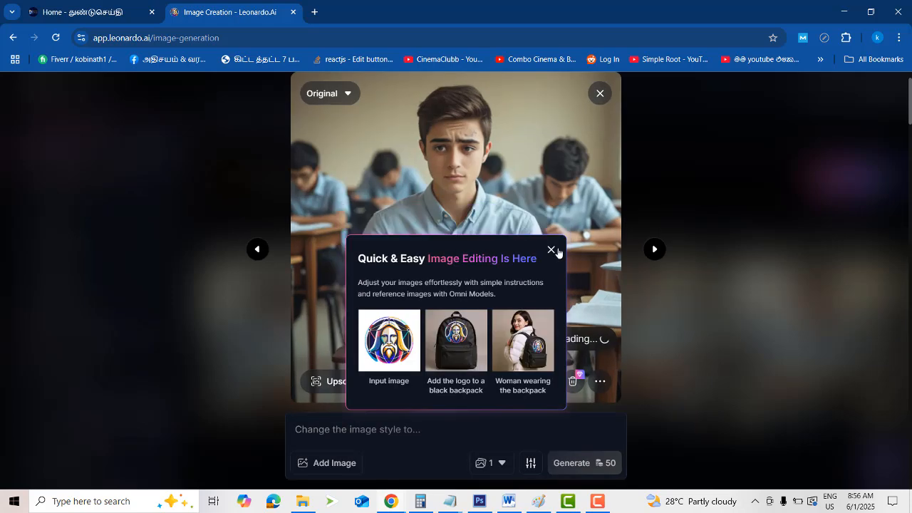
pyautogui.click(551, 250)
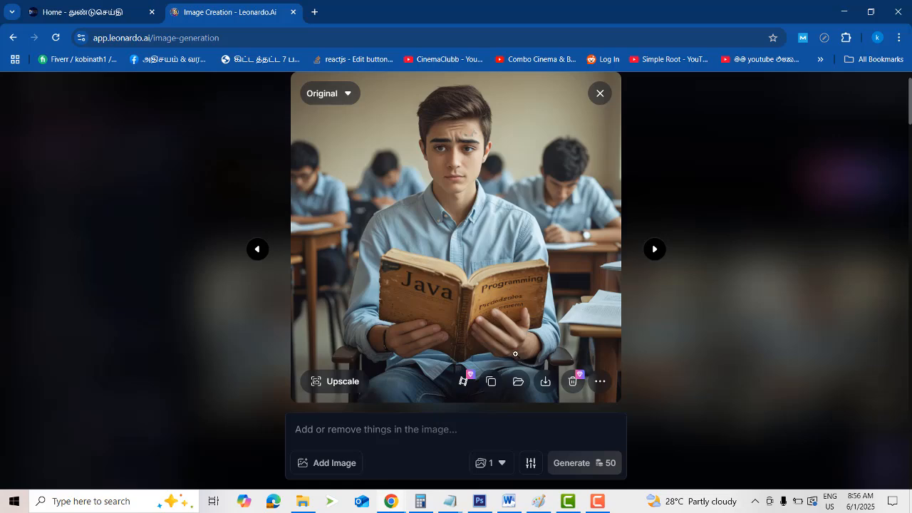
pyautogui.click(343, 381)
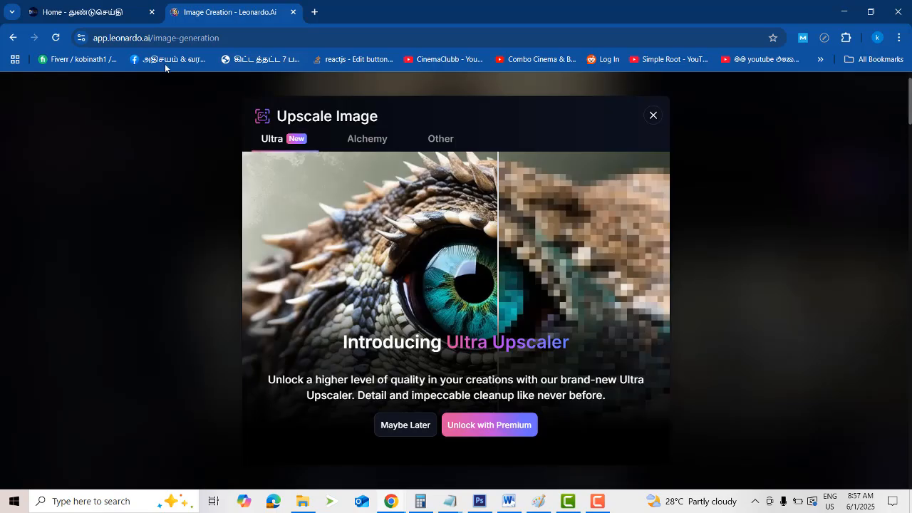
pyautogui.click(654, 116)
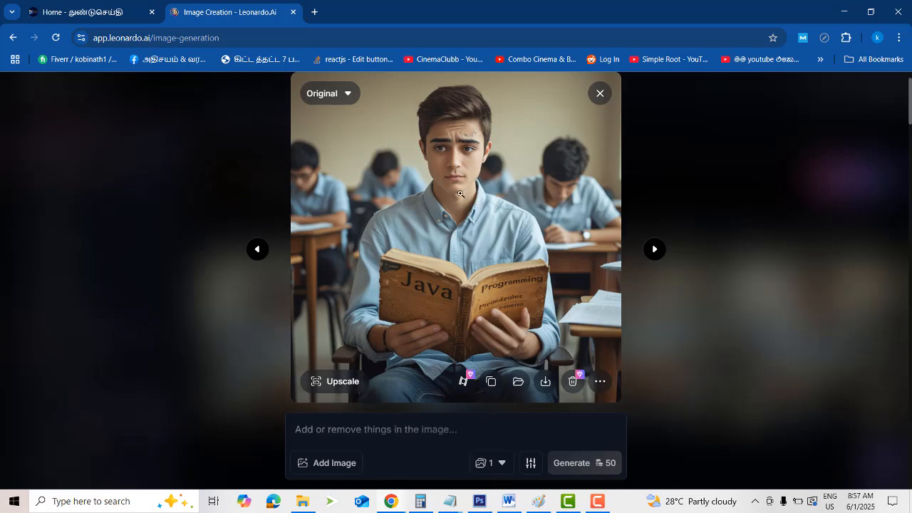
# - Inspect the enlarged student image at full size in a separate browser tab and compare it with the preceding generated image
pyautogui.rightClick(438, 181)
pyautogui.click(470, 198)
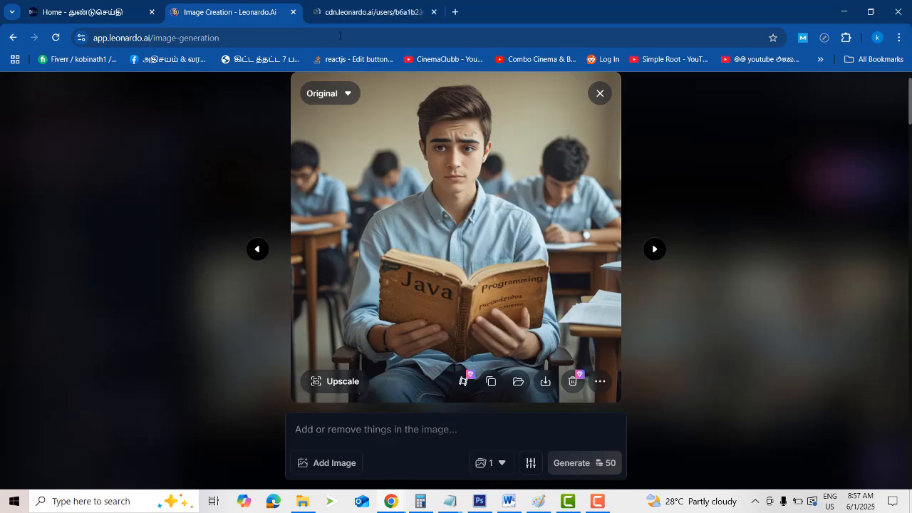
pyautogui.click(369, 3)
pyautogui.click(491, 204)
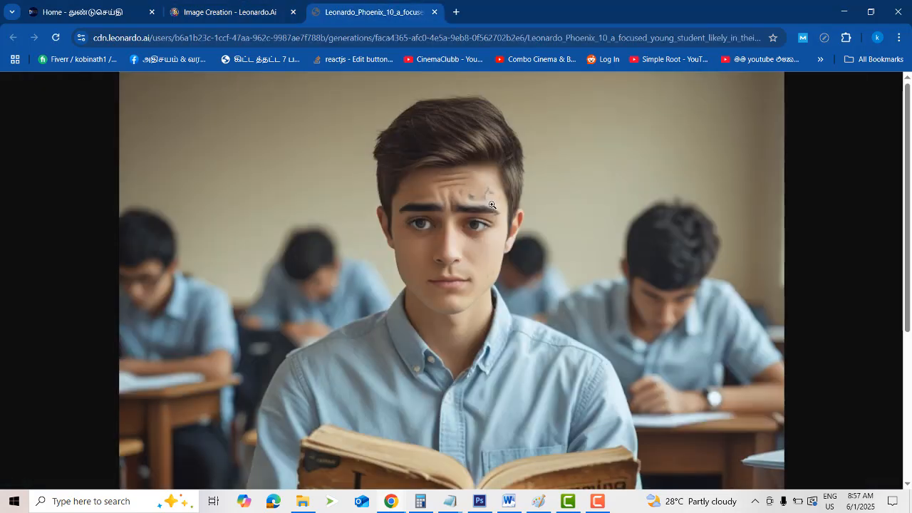
pyautogui.click(491, 204)
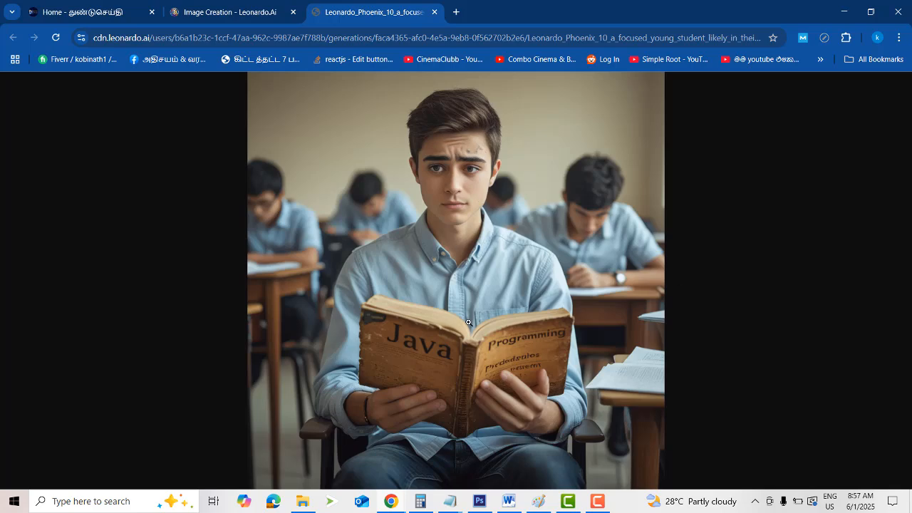
pyautogui.click(436, 12)
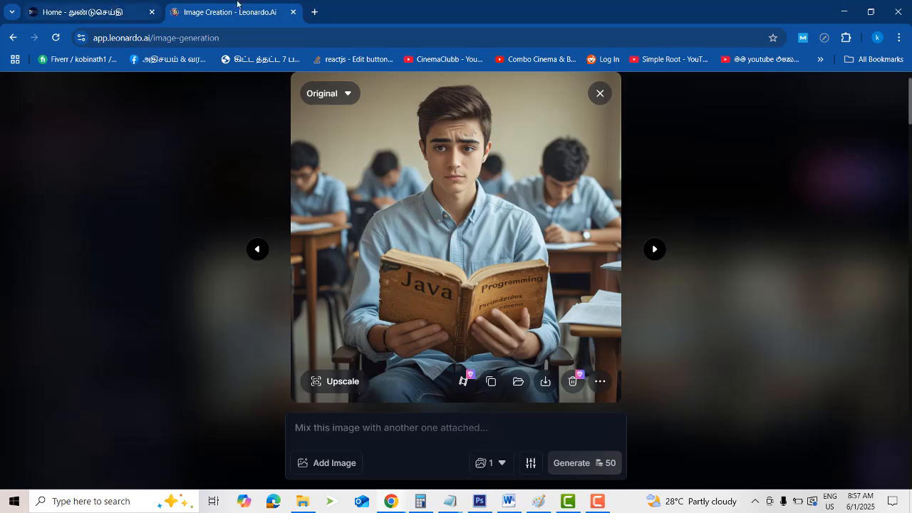
pyautogui.click(254, 253)
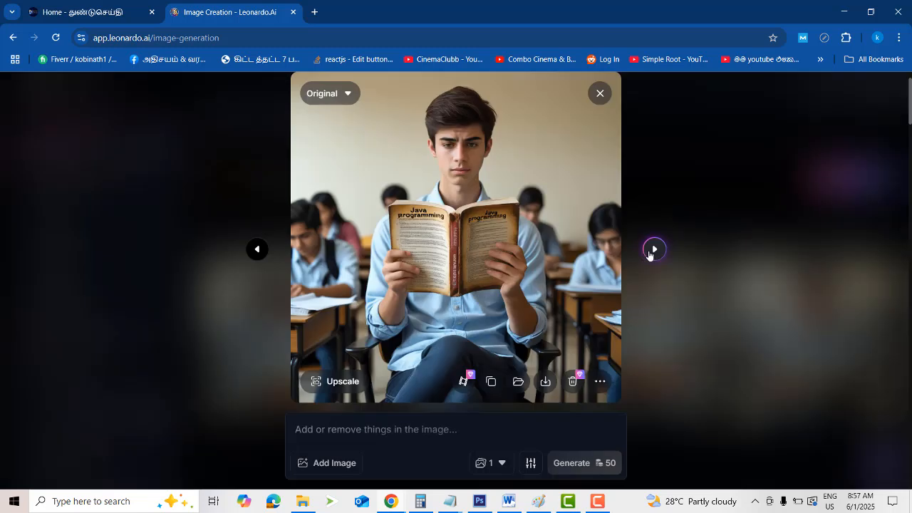
pyautogui.click(654, 250)
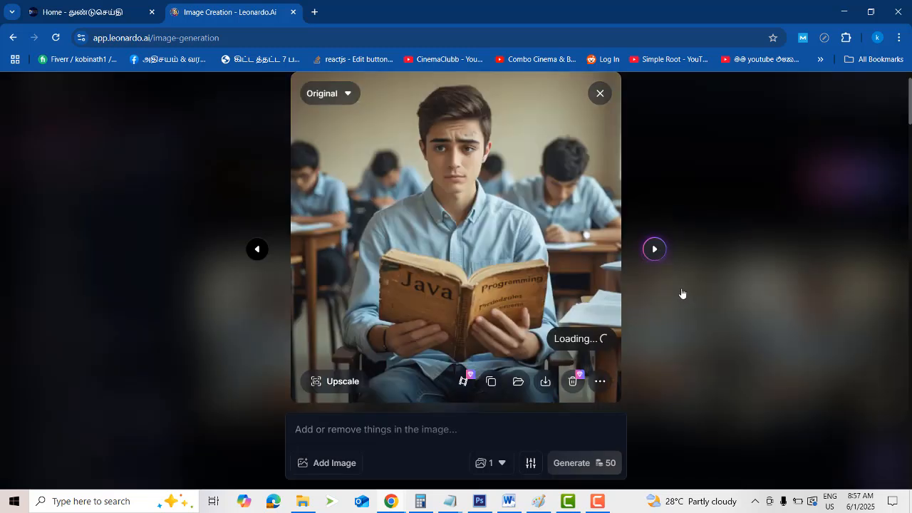
# - View the next two student images in the large viewer, close it and look over the whole batch
pyautogui.click(654, 251)
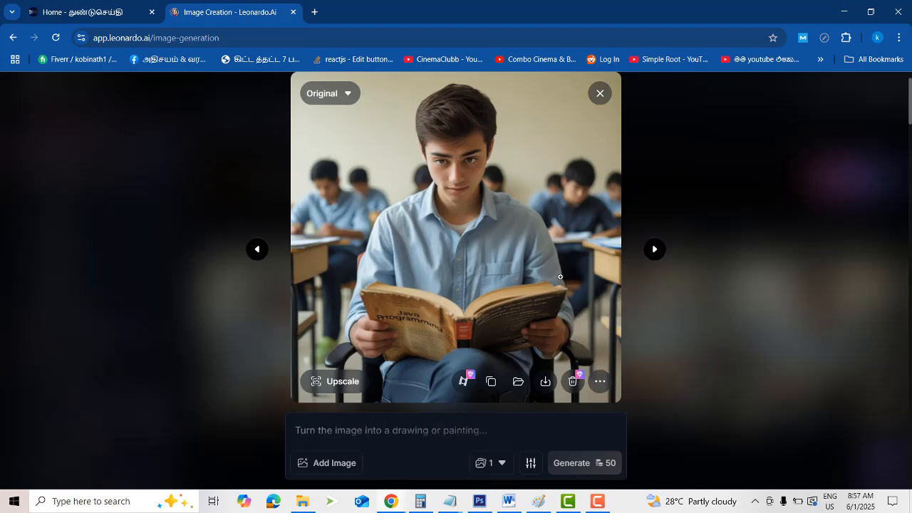
pyautogui.click(651, 250)
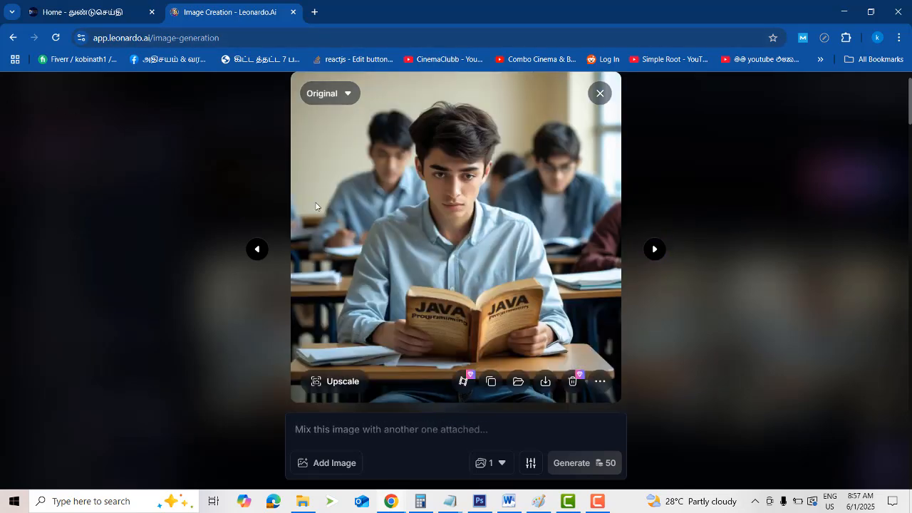
pyautogui.click(600, 93)
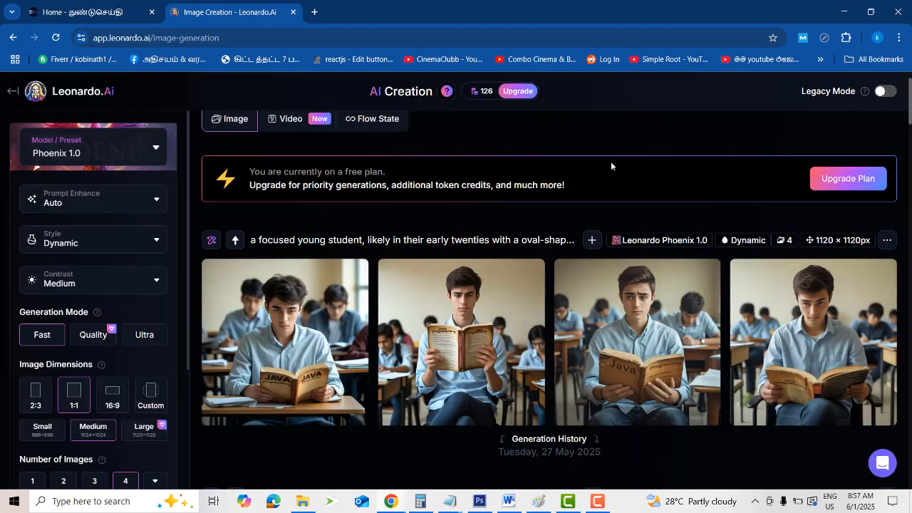
pyautogui.scroll(1, 516, 161)
pyautogui.scroll(-2, 650, 357)
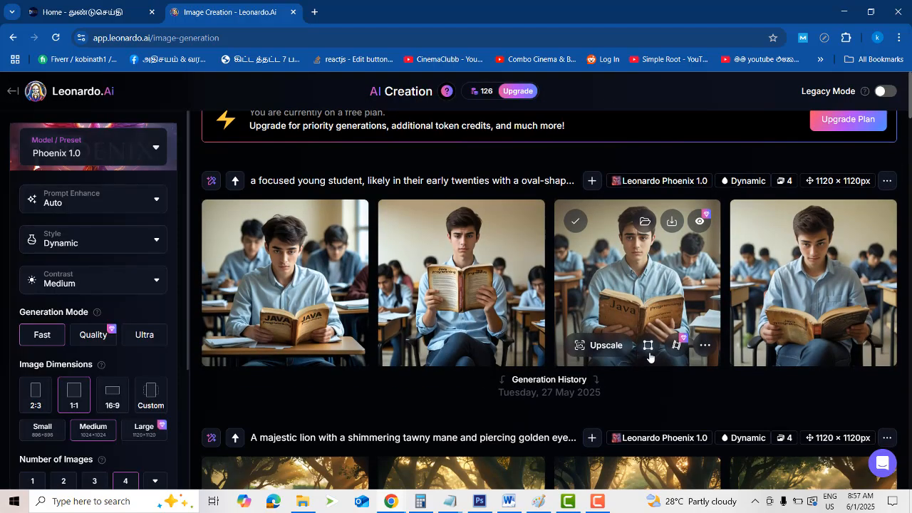
pyautogui.scroll(-1, 649, 357)
# - Generate another batch of images from the same prompt about the student reading a java book
pyautogui.scroll(3, 757, 255)
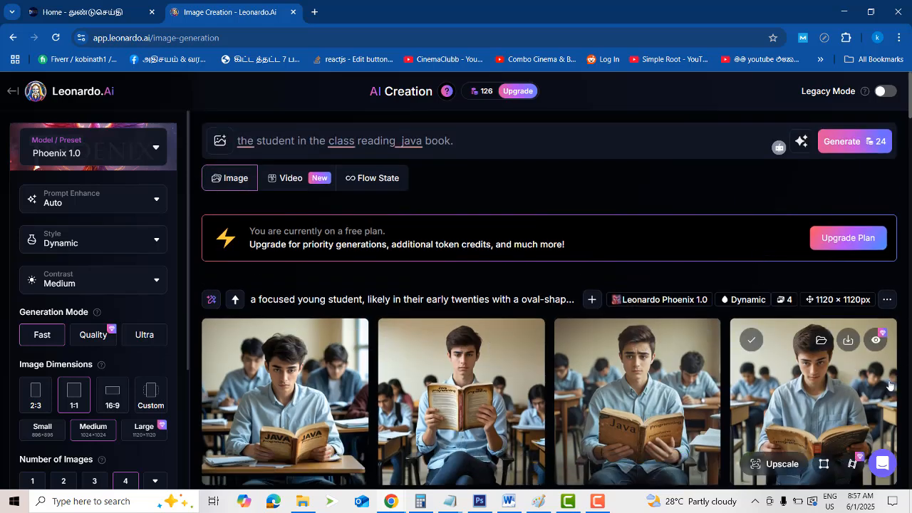
pyautogui.click(495, 151)
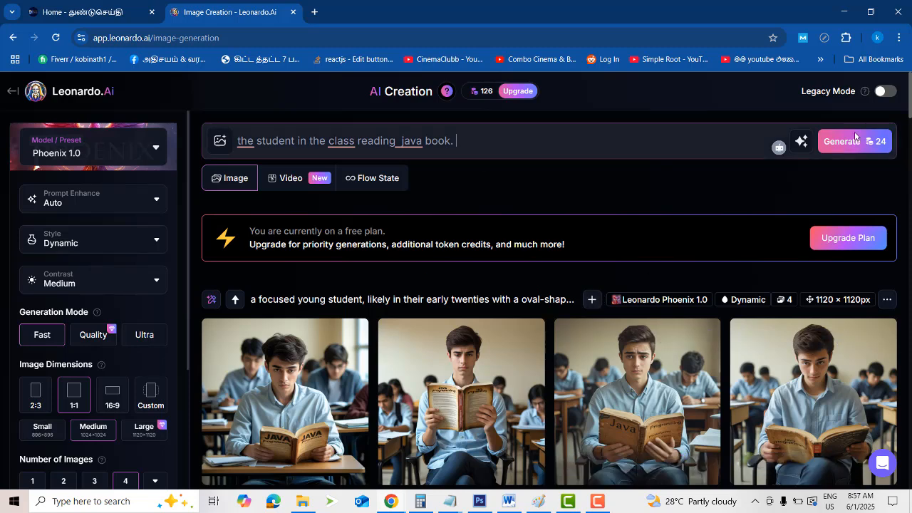
pyautogui.click(855, 139)
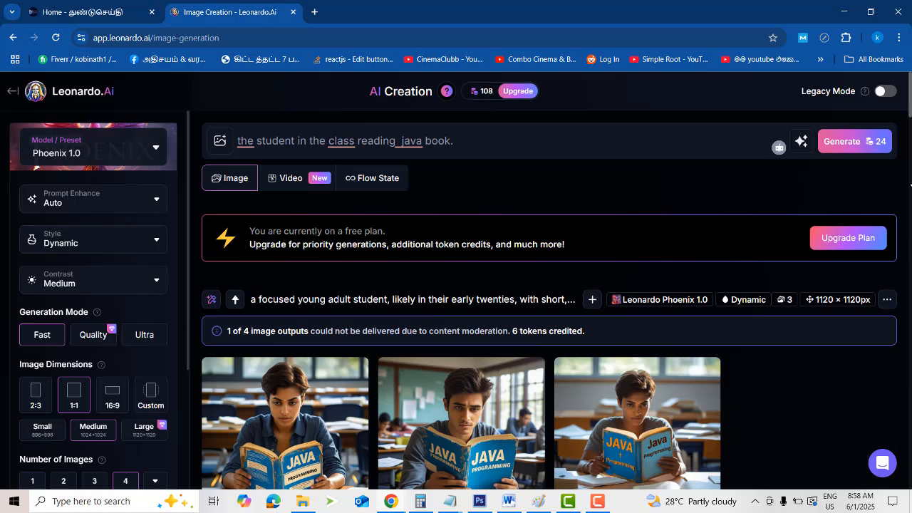
# - Inspect the first image of the new batch in the large viewer and close it again
pyautogui.scroll(-2, 788, 257)
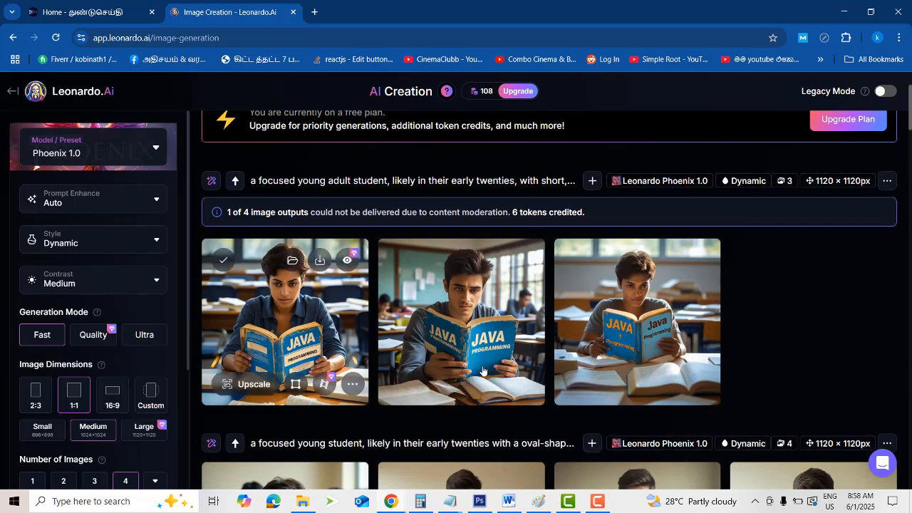
pyautogui.click(299, 349)
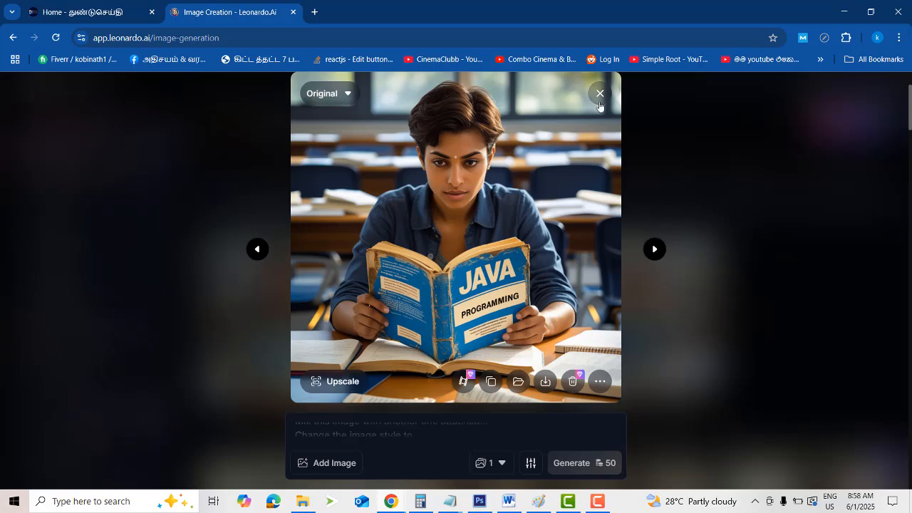
pyautogui.click(641, 213)
pyautogui.scroll(-6, 640, 212)
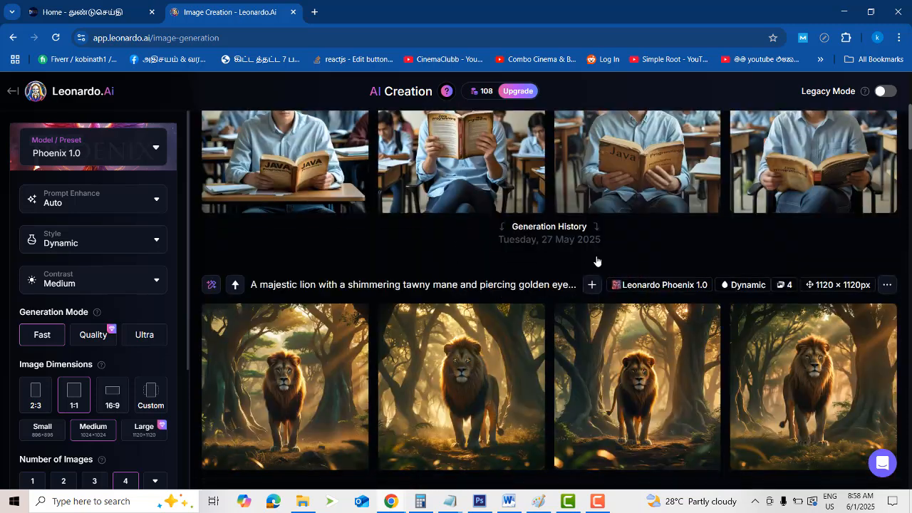
# - Compare the newest student images with the previous batch and the older lion images in the generation history
pyautogui.scroll(8, 615, 388)
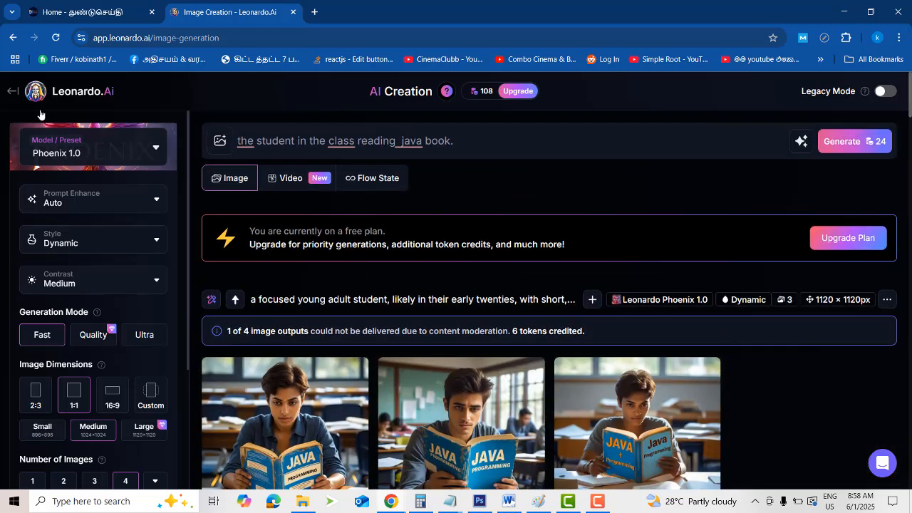
pyautogui.scroll(-3, 592, 235)
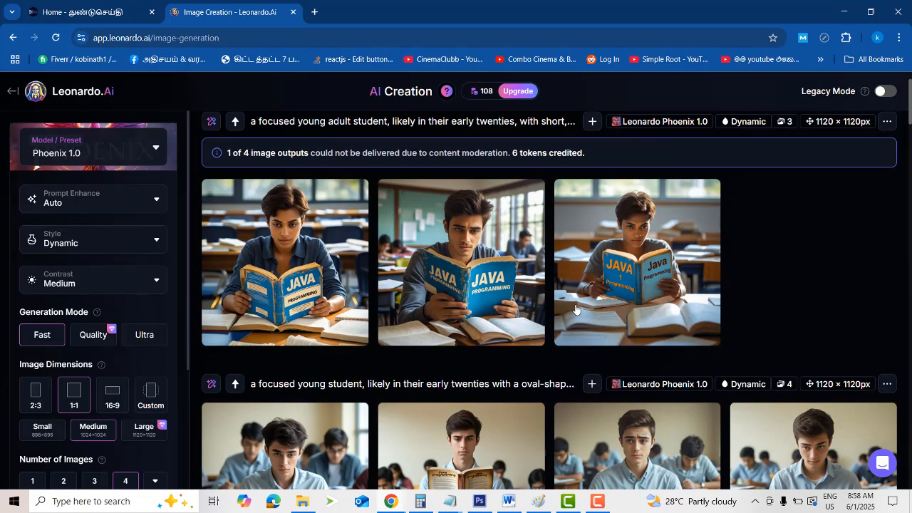
pyautogui.scroll(-3, 742, 327)
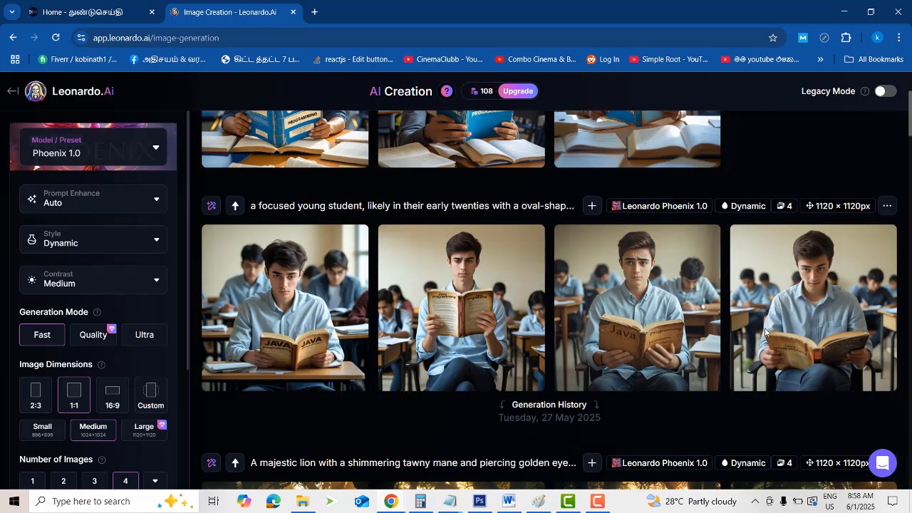
pyautogui.scroll(4, 743, 327)
pyautogui.scroll(2, 637, 320)
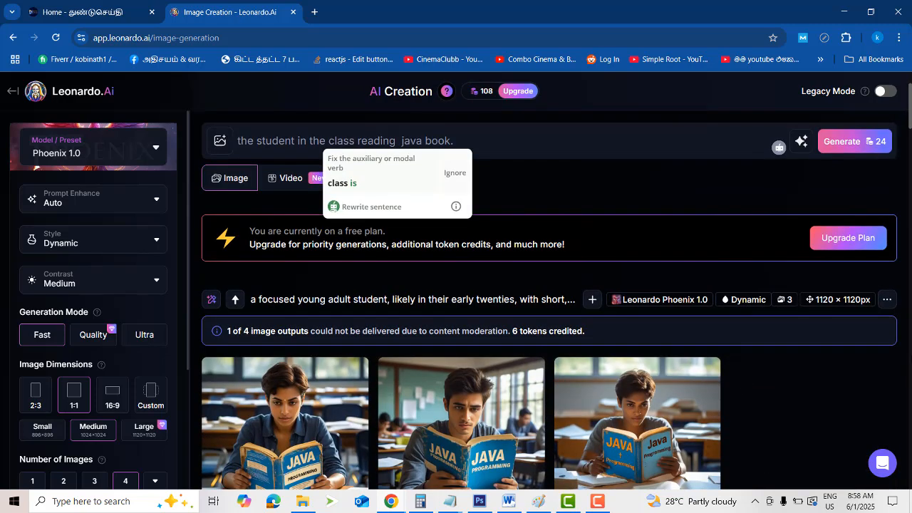
pyautogui.click(580, 139)
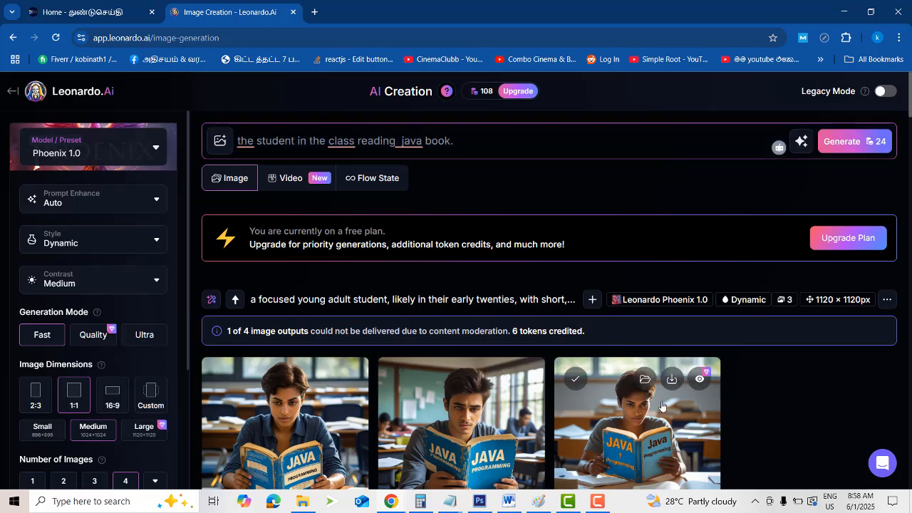
pyautogui.scroll(-8, 662, 406)
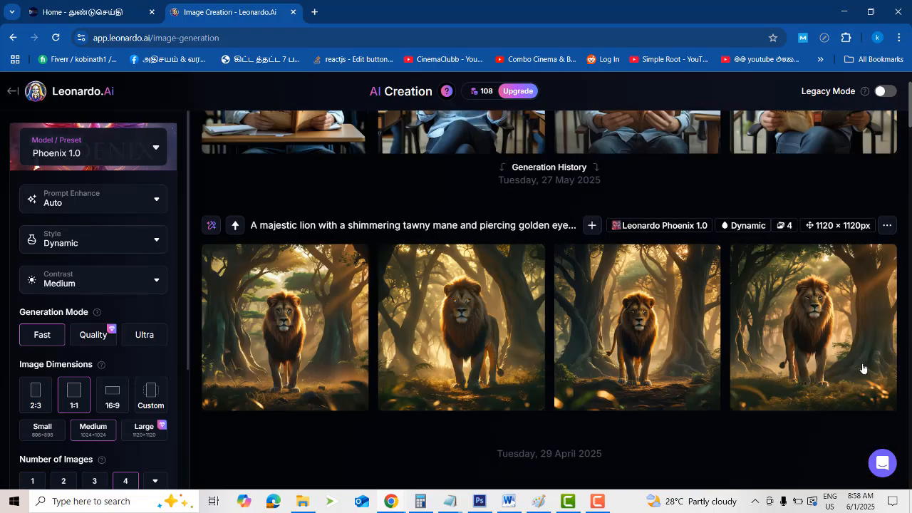
pyautogui.scroll(-3, 826, 369)
pyautogui.scroll(12, 822, 370)
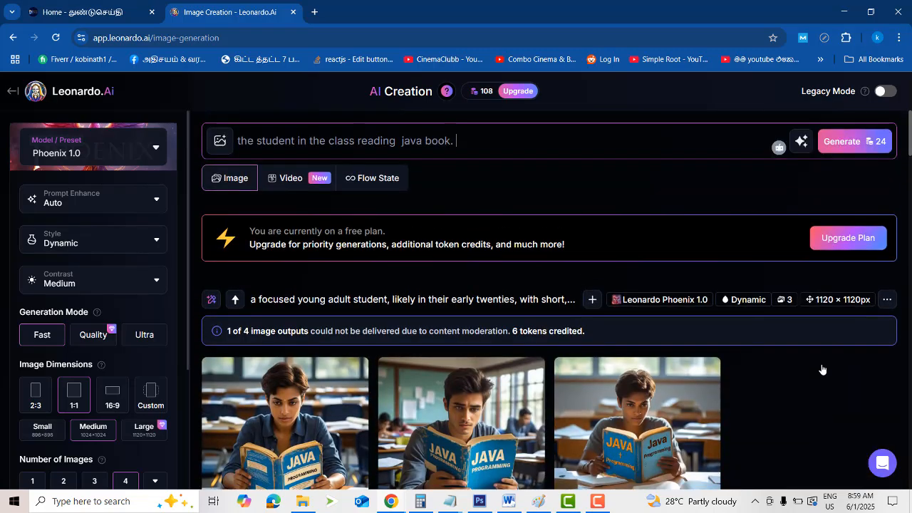
pyautogui.scroll(-3, 822, 370)
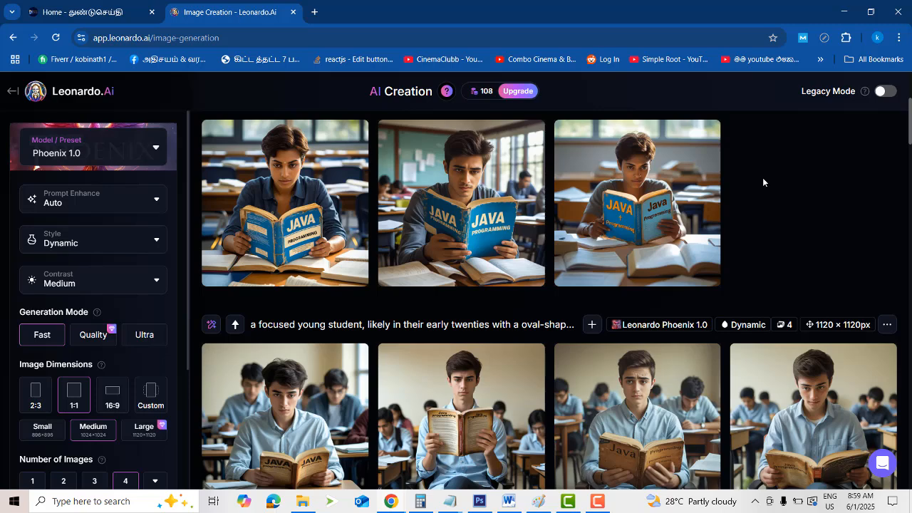
pyautogui.scroll(2, 775, 234)
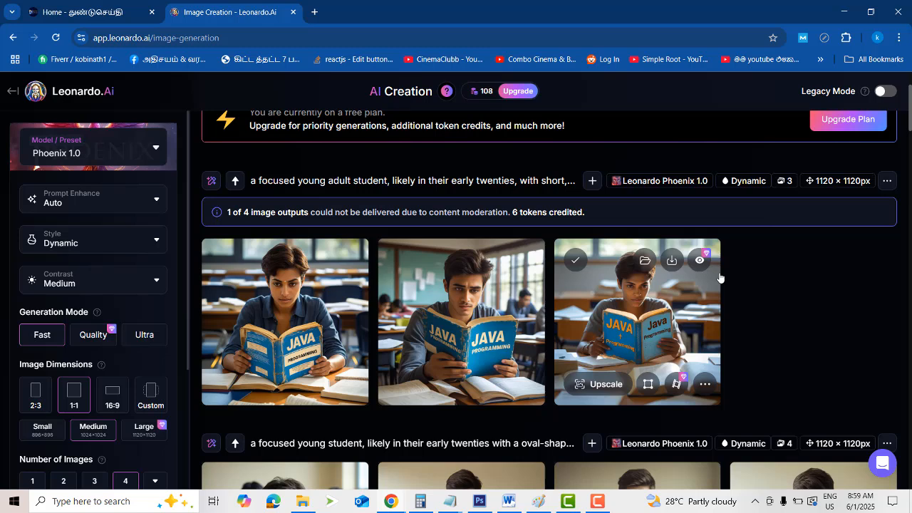
pyautogui.scroll(2, 536, 194)
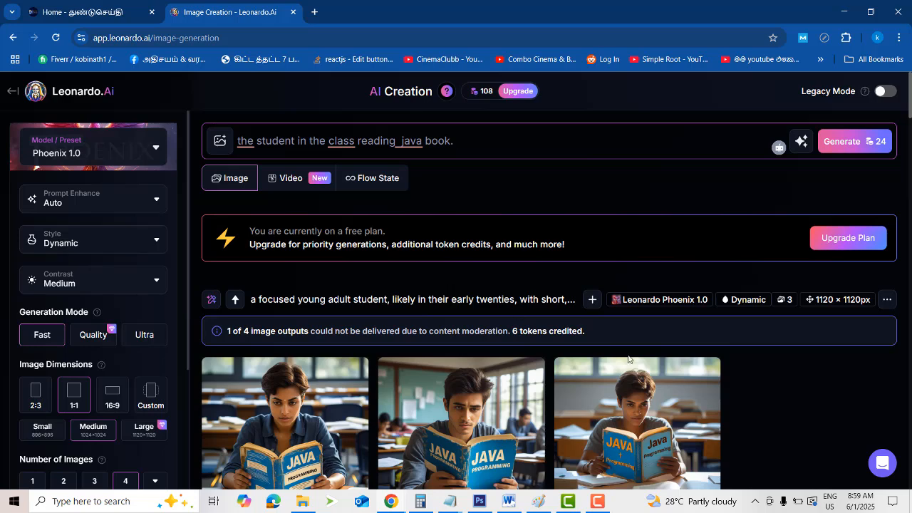
pyautogui.scroll(-10, 449, 284)
pyautogui.scroll(12, 538, 203)
# - Check the current plan and the remaining Fast Tokens in the account's token details
pyautogui.moveTo(486, 97)
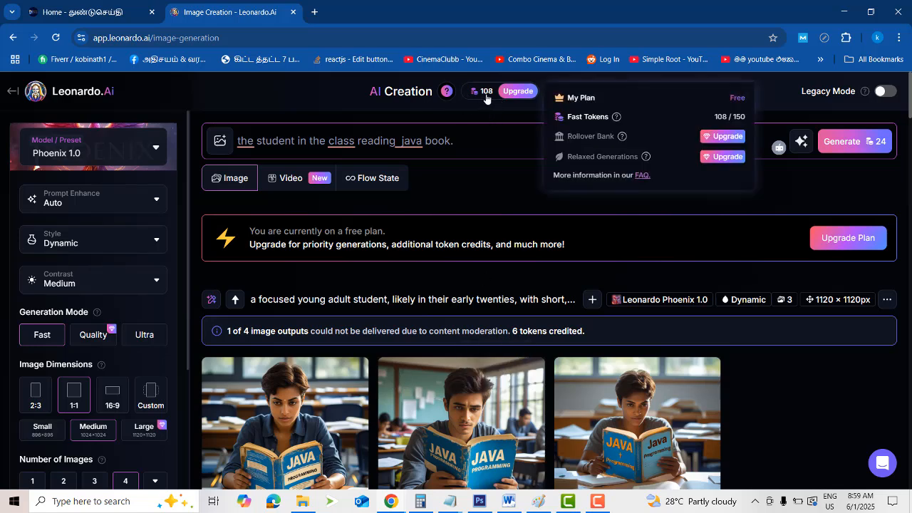
pyautogui.click(485, 96)
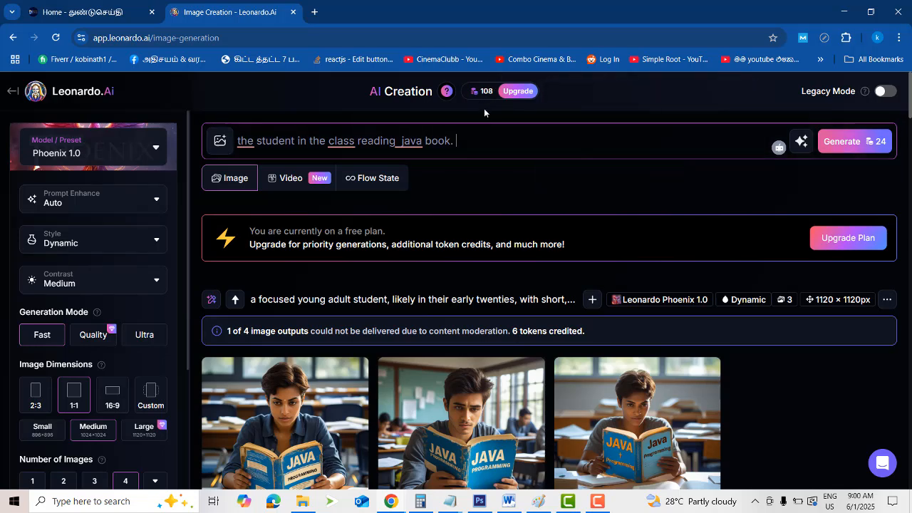
pyautogui.moveTo(483, 96)
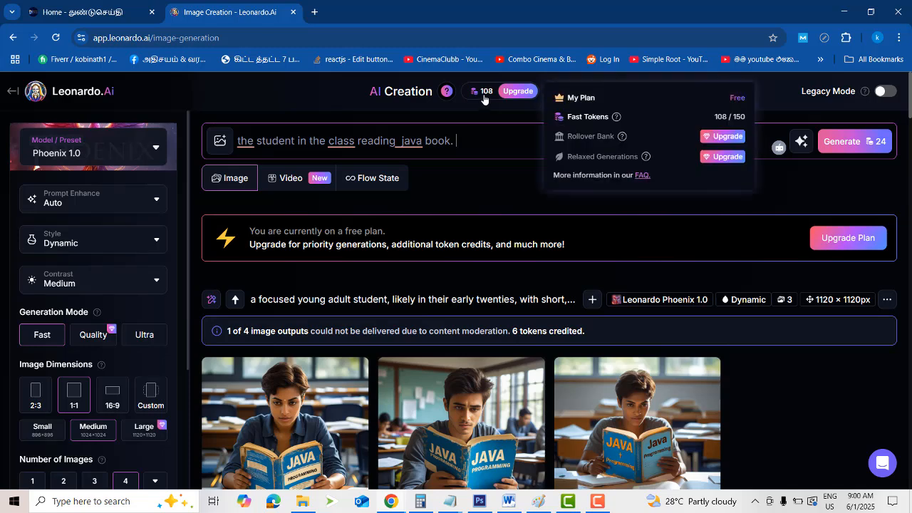
pyautogui.click(486, 196)
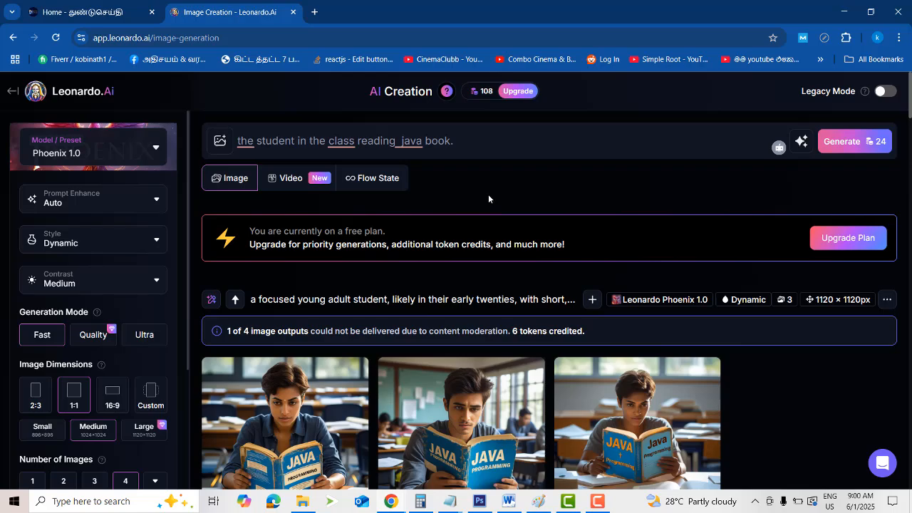
pyautogui.scroll(-20, 488, 198)
pyautogui.scroll(20, 667, 263)
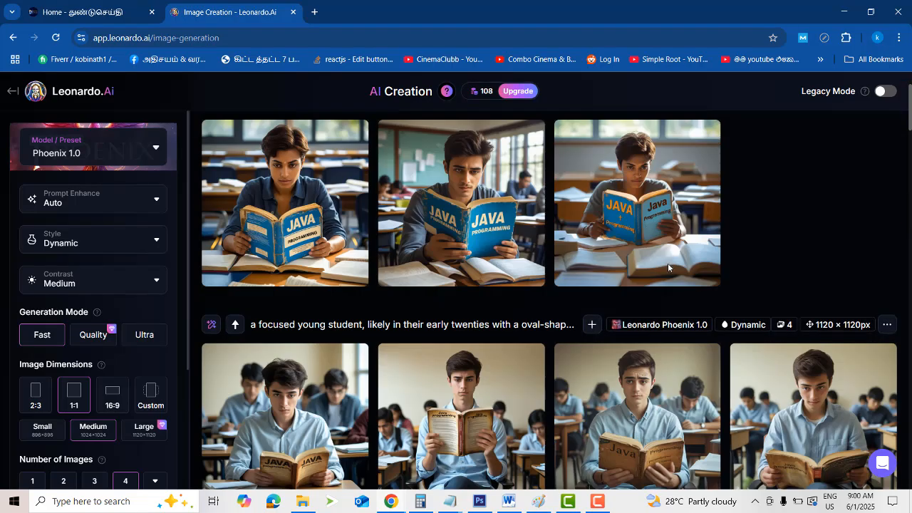
pyautogui.scroll(-2, 803, 169)
pyautogui.click(597, 502)
pyautogui.click(598, 502)
pyautogui.scroll(3, 713, 271)
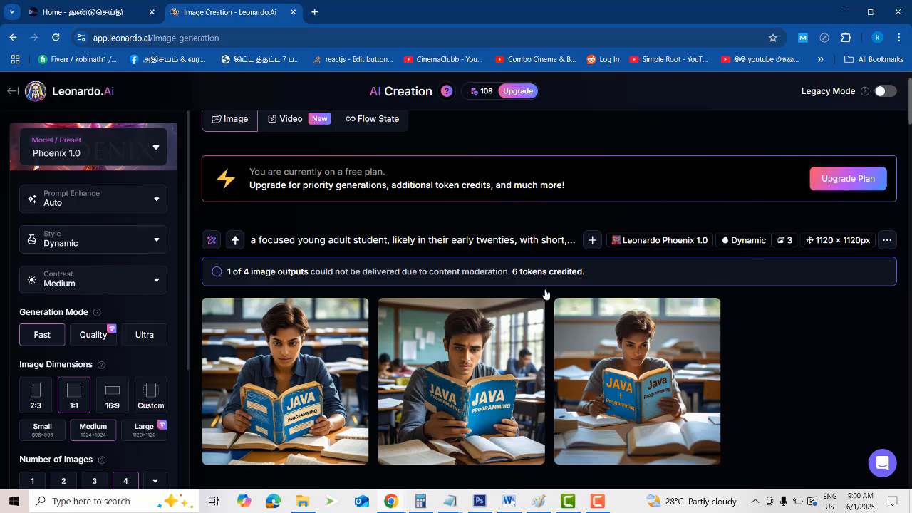
# - Replace the image prompt with "java vs java script" and generate the images
pyautogui.scroll(1, 436, 156)
pyautogui.click(502, 135)
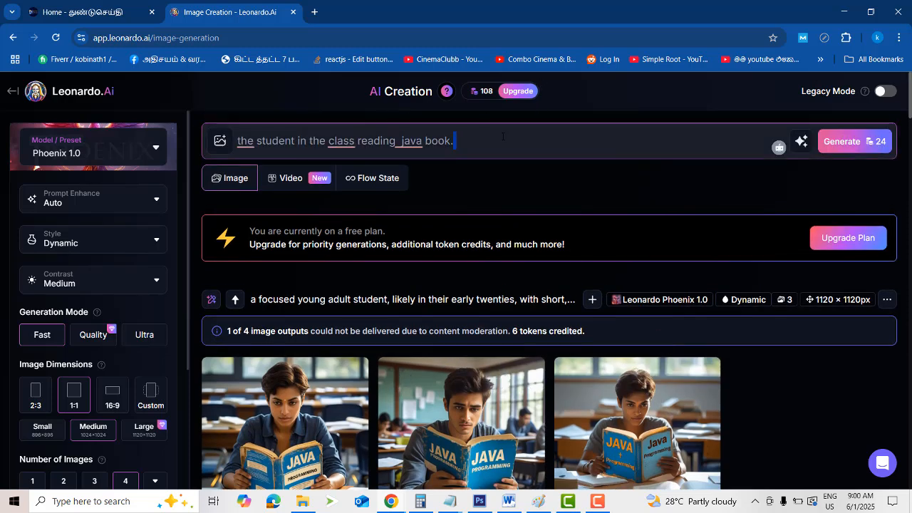
pyautogui.hotkey('ctrl', 'a')
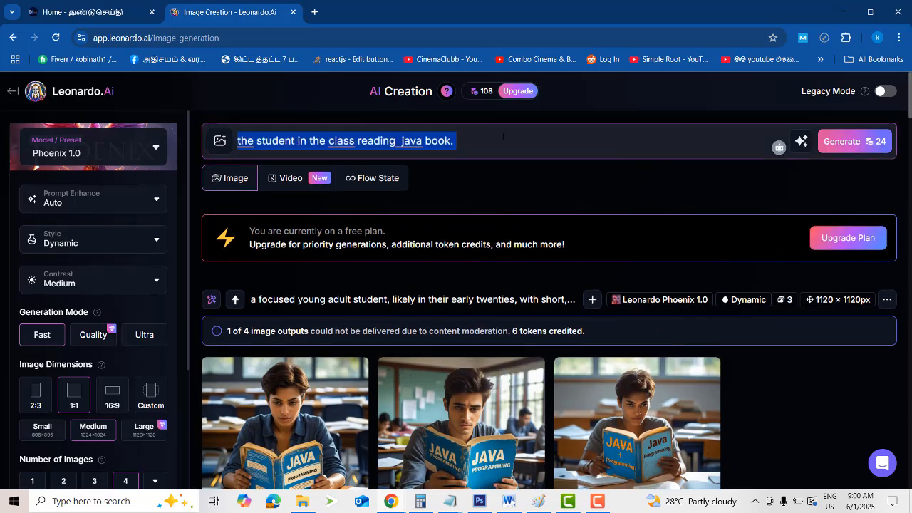
pyautogui.click(502, 136)
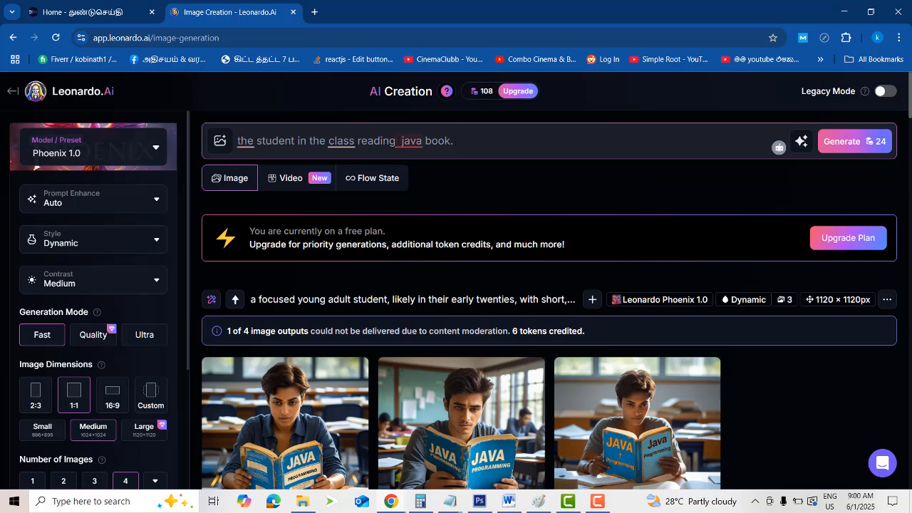
pyautogui.moveTo(277, 140); pyautogui.dragTo(396, 141)
pyautogui.hotkey('shift', 'Home')
pyautogui.moveTo(363, 138); pyautogui.dragTo(255, 130)
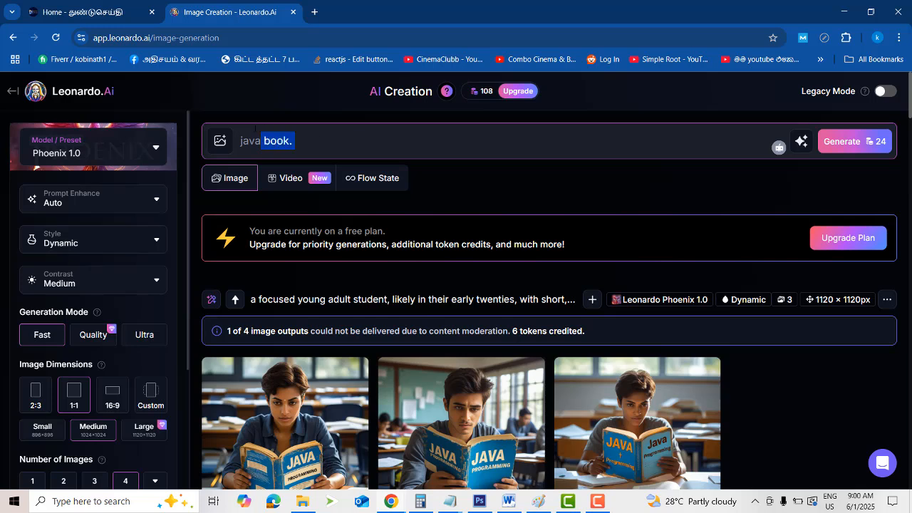
pyautogui.press('BackSpace')
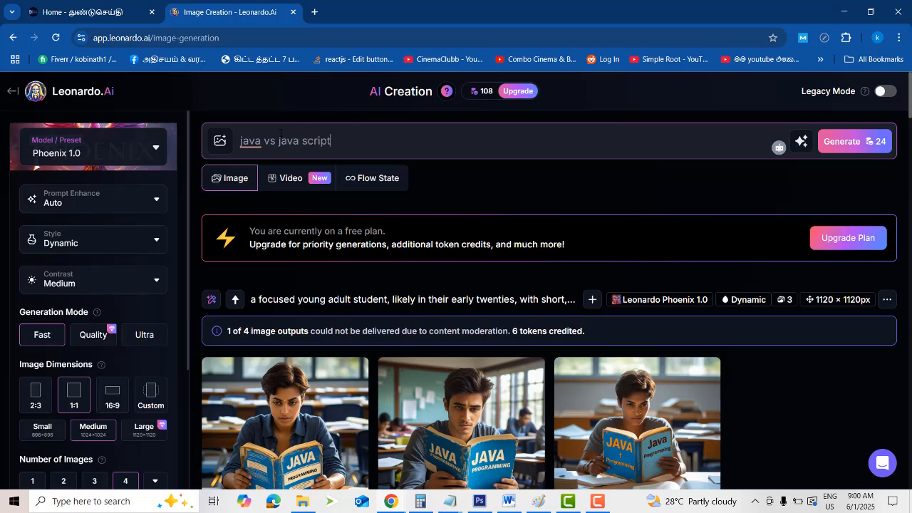
pyautogui.click(841, 148)
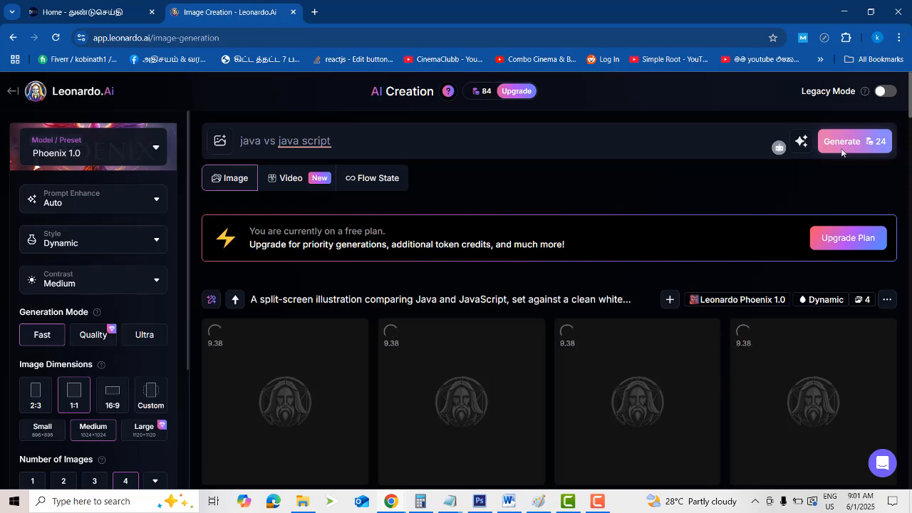
pyautogui.scroll(-3, 834, 279)
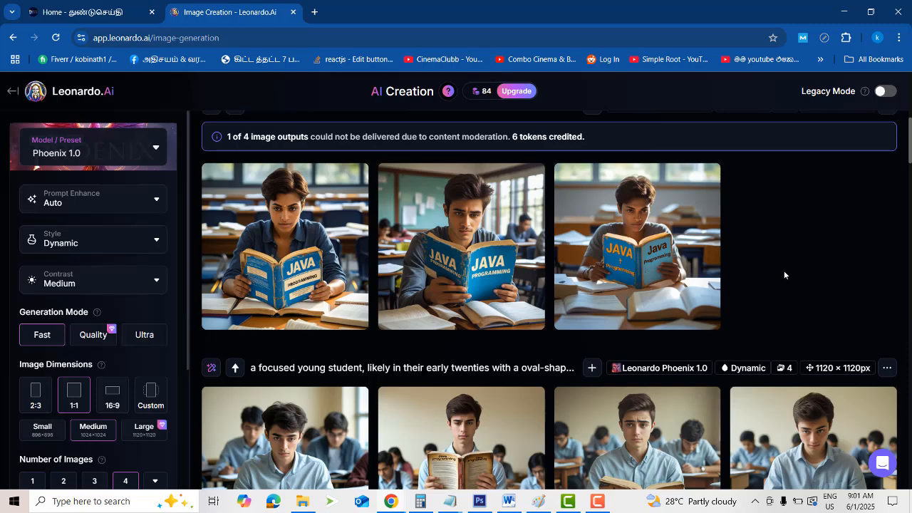
pyautogui.press('Return')
pyautogui.scroll(-2, 686, 280)
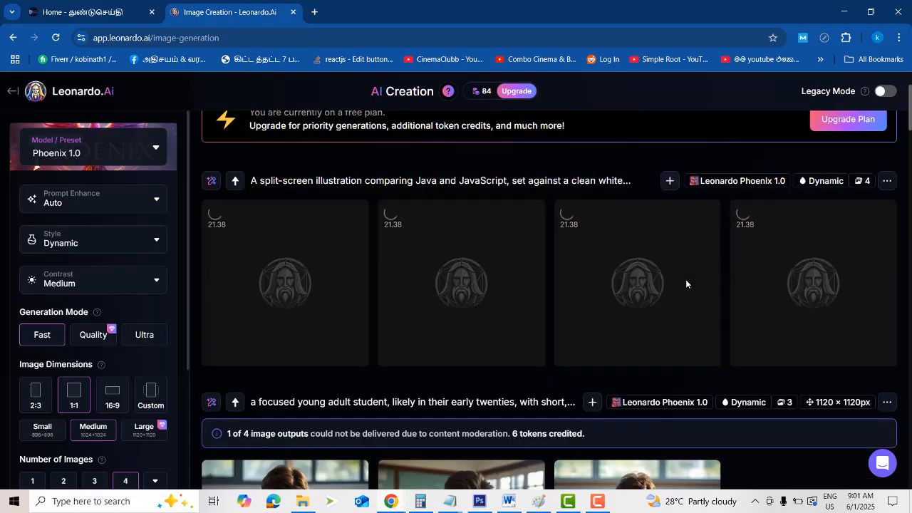
pyautogui.scroll(-2, 686, 284)
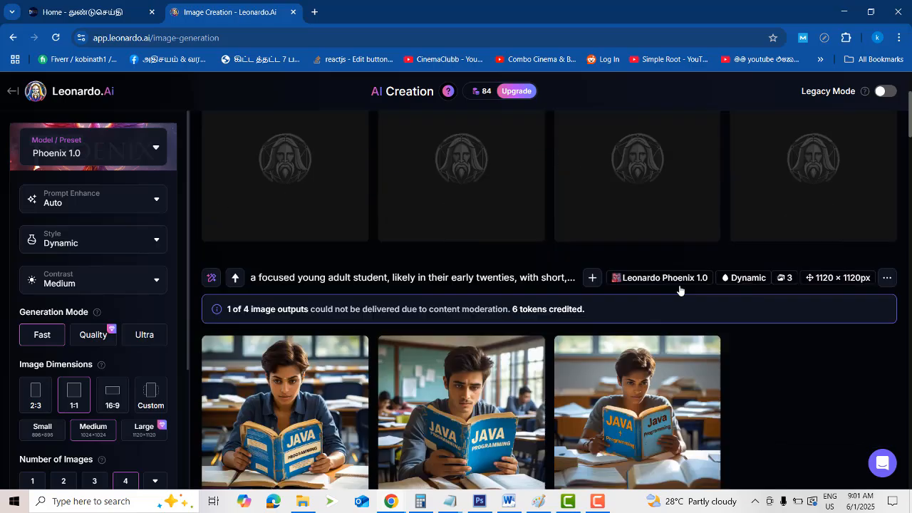
# - Browse the earlier batches in the generation history, from the student and lion images back to the 8 March 2025 sailboat entry
pyautogui.scroll(-10, 680, 289)
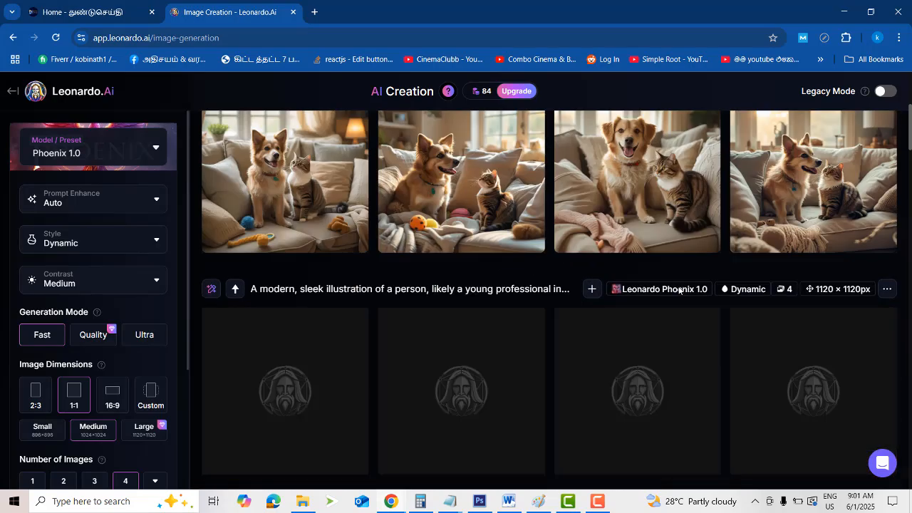
pyautogui.scroll(12, 679, 288)
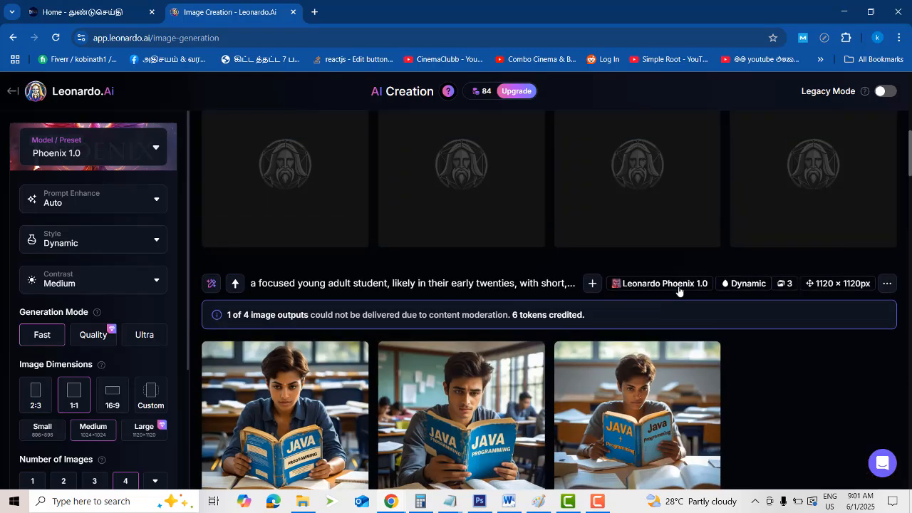
pyautogui.scroll(3, 679, 288)
pyautogui.scroll(-5, 678, 289)
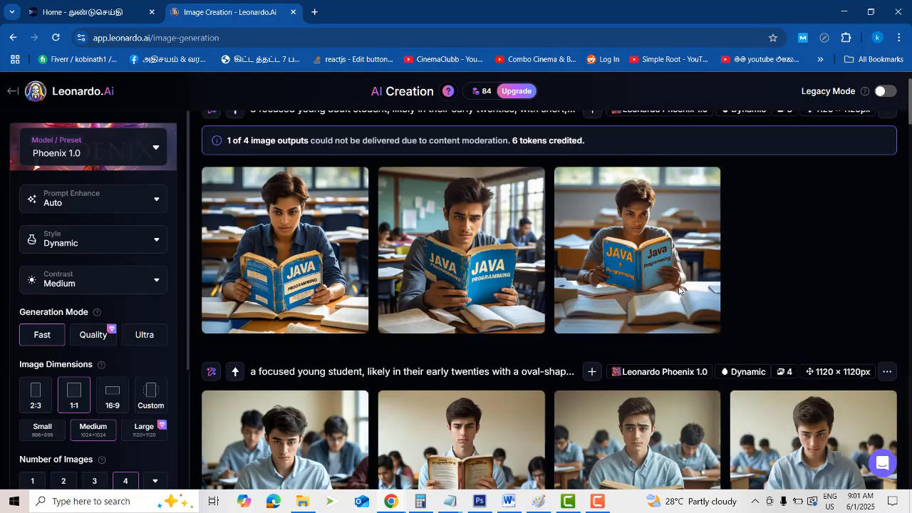
pyautogui.scroll(-1, 679, 289)
pyautogui.scroll(-4, 640, 313)
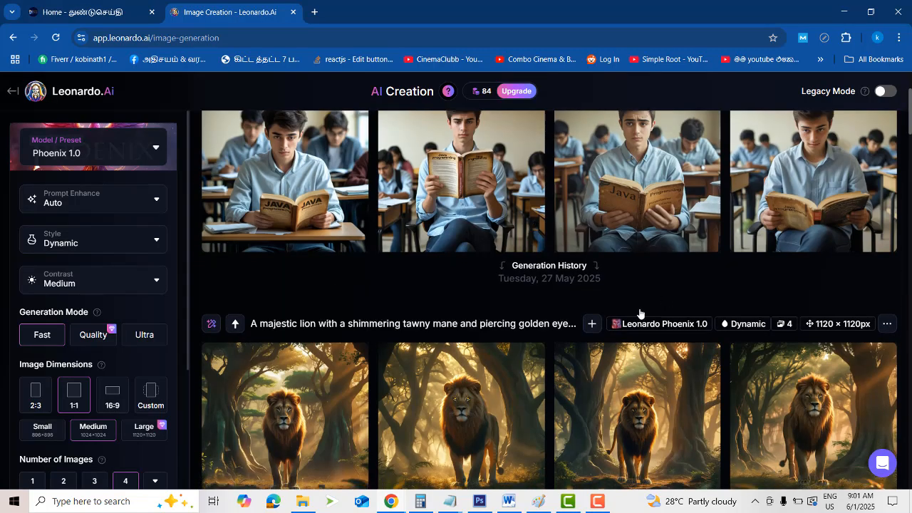
pyautogui.scroll(-7, 640, 313)
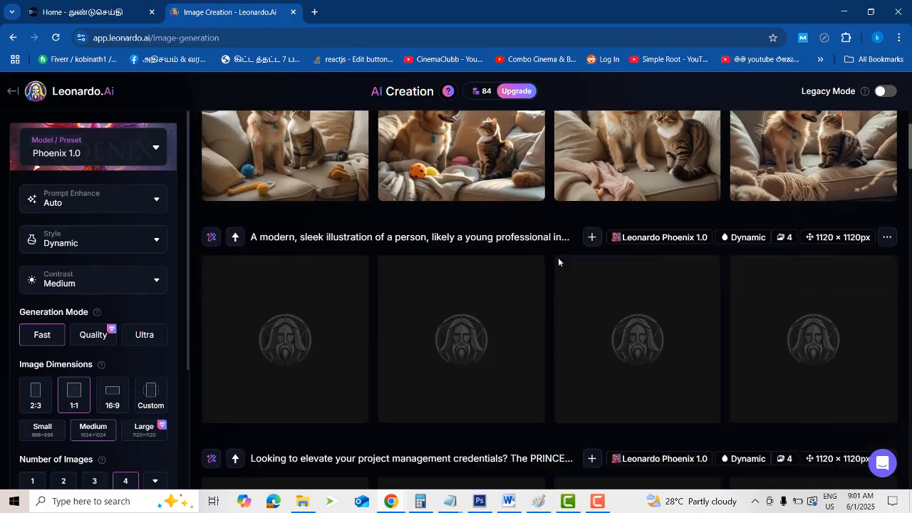
pyautogui.scroll(2, 558, 262)
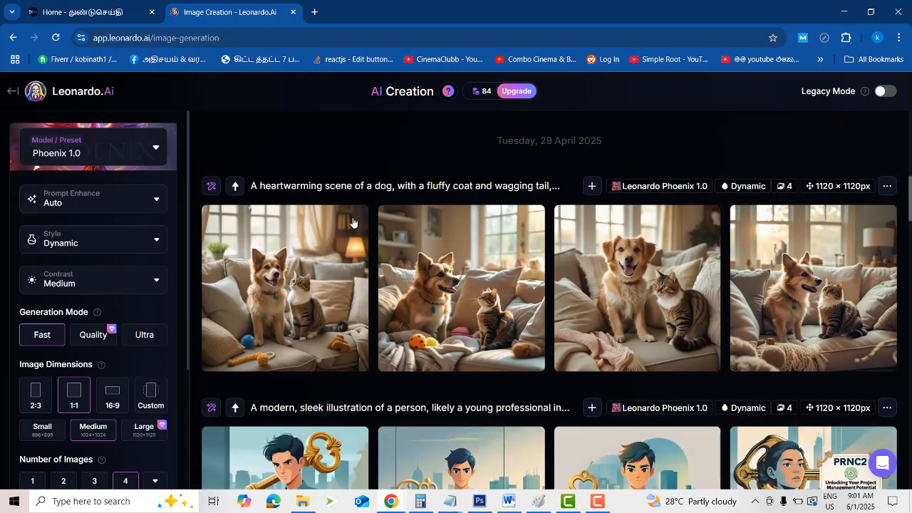
pyautogui.moveTo(474, 309)
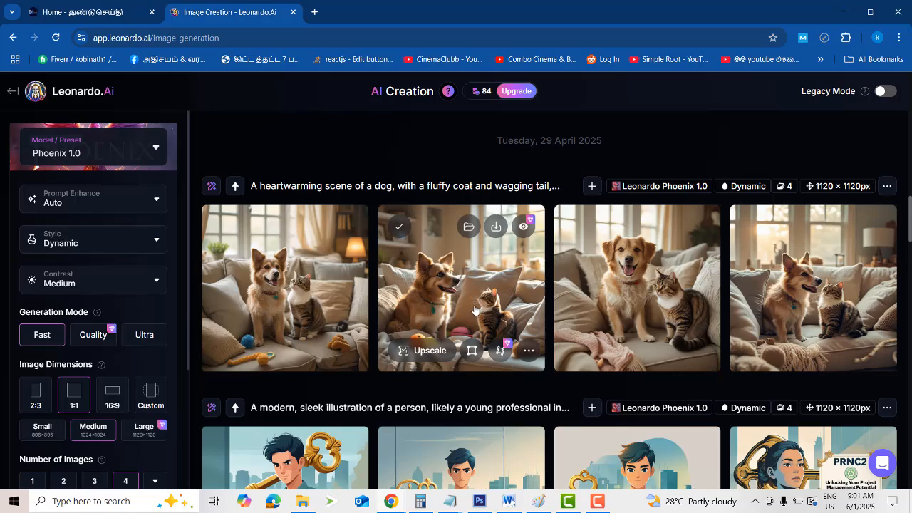
pyautogui.scroll(-6, 570, 278)
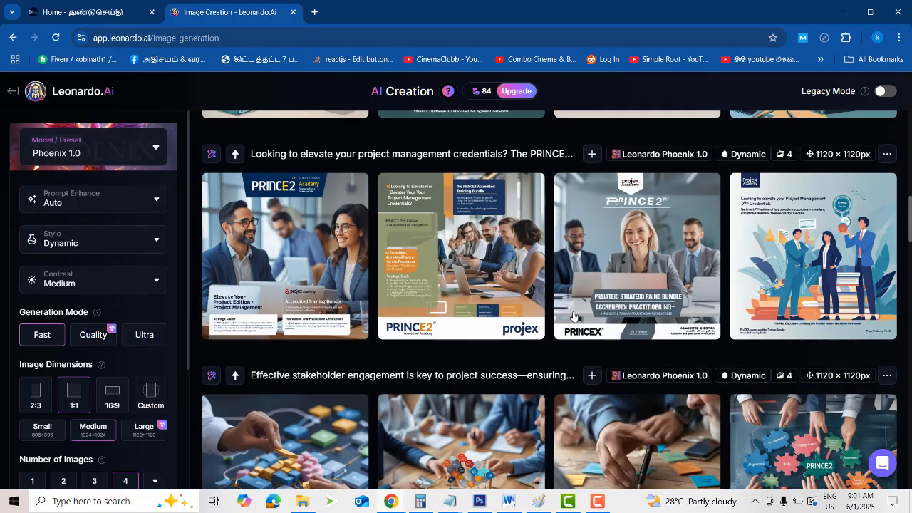
pyautogui.scroll(-6, 570, 279)
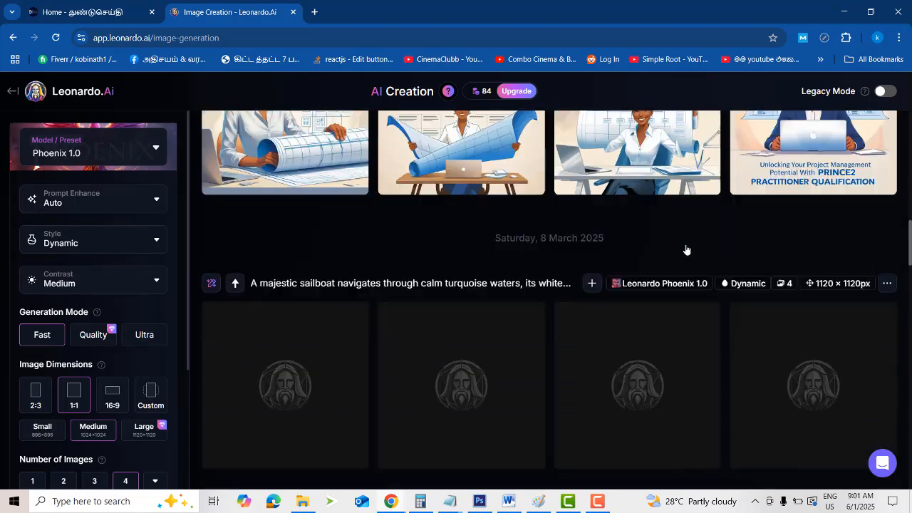
pyautogui.scroll(3, 686, 249)
pyautogui.scroll(15, 688, 248)
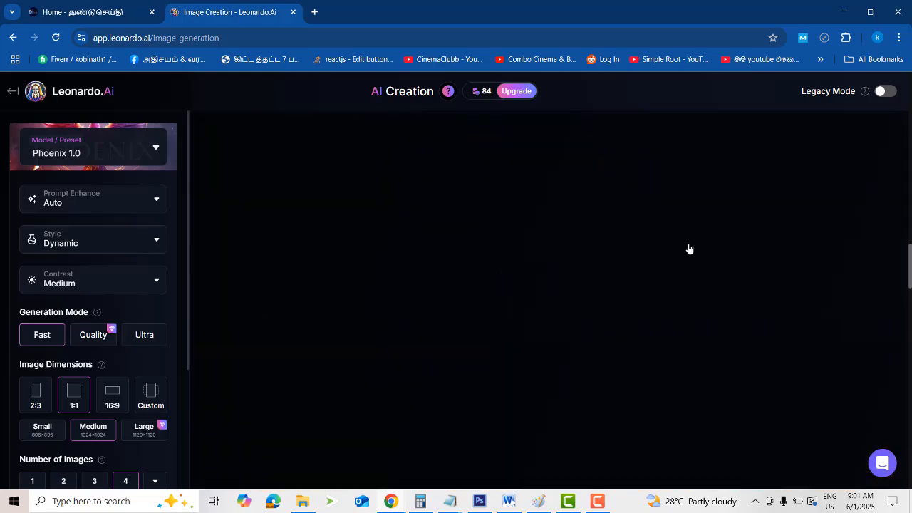
pyautogui.scroll(-5, 520, 282)
pyautogui.scroll(4, 655, 300)
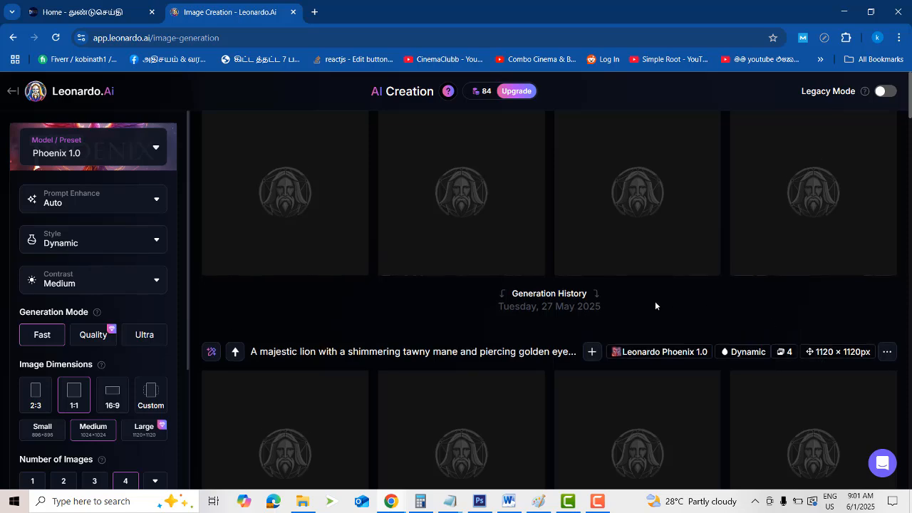
pyautogui.scroll(5, 655, 304)
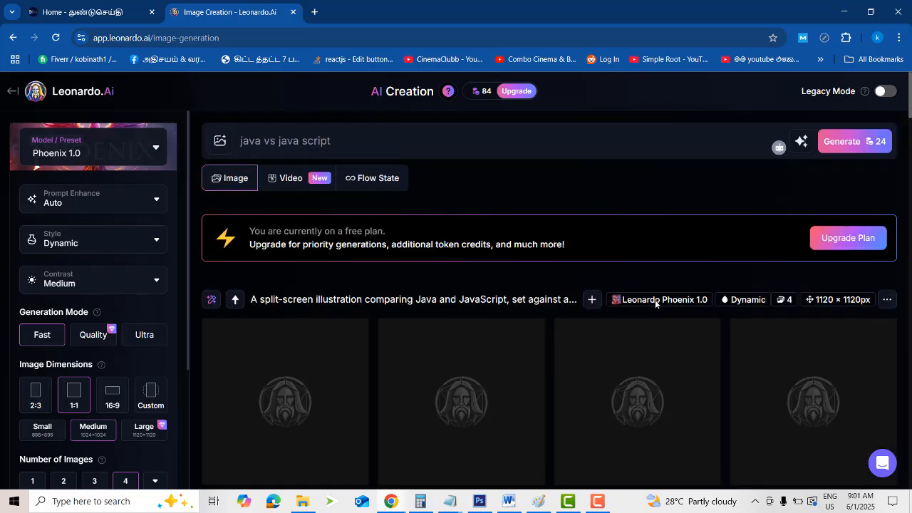
# - Inspect the third and the first image of the new Java and JavaScript batch in the large viewer, closing each one
pyautogui.scroll(-1, 576, 323)
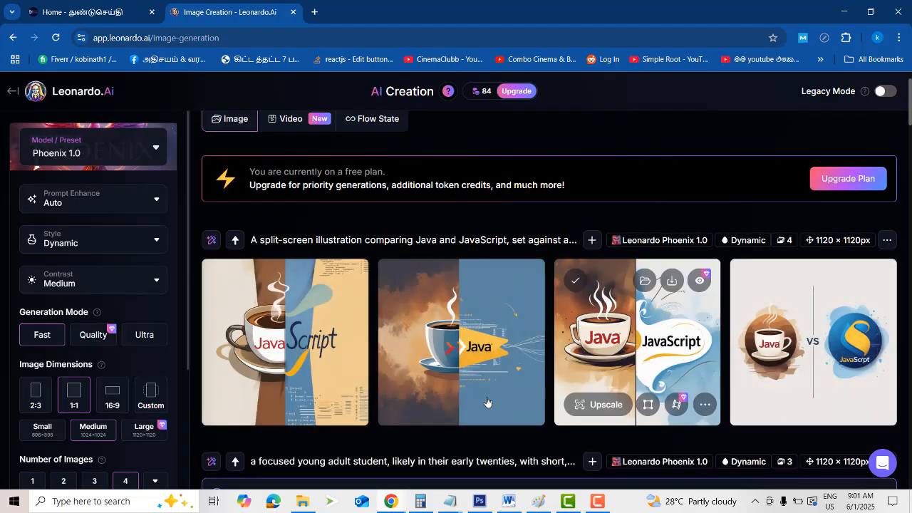
pyautogui.click(620, 363)
pyautogui.click(619, 362)
pyautogui.click(620, 363)
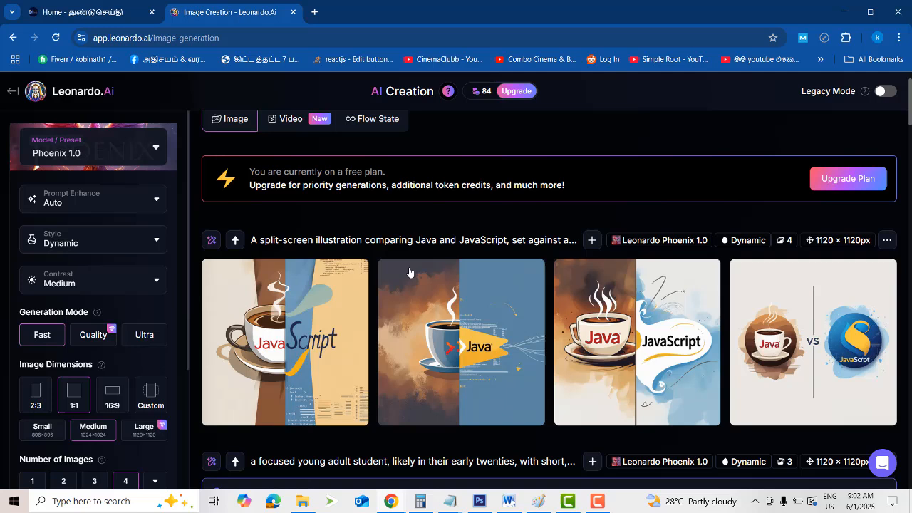
pyautogui.click(600, 93)
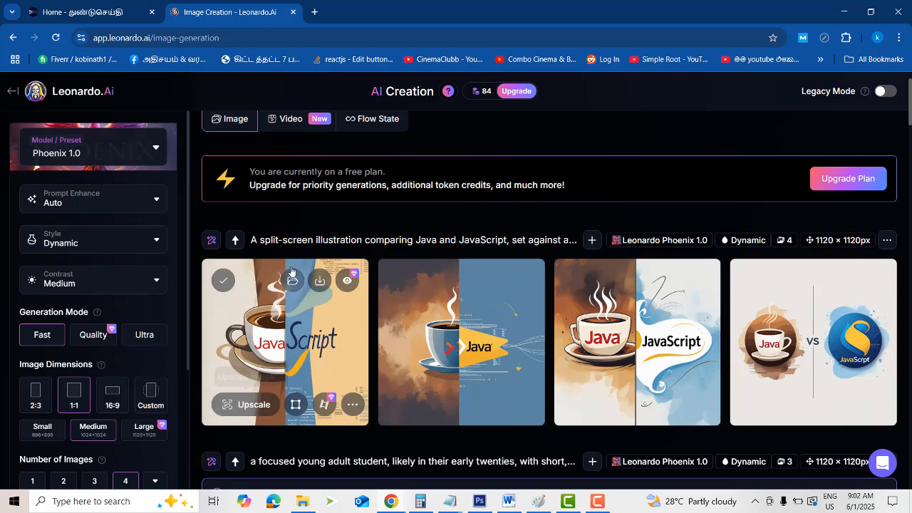
pyautogui.click(286, 336)
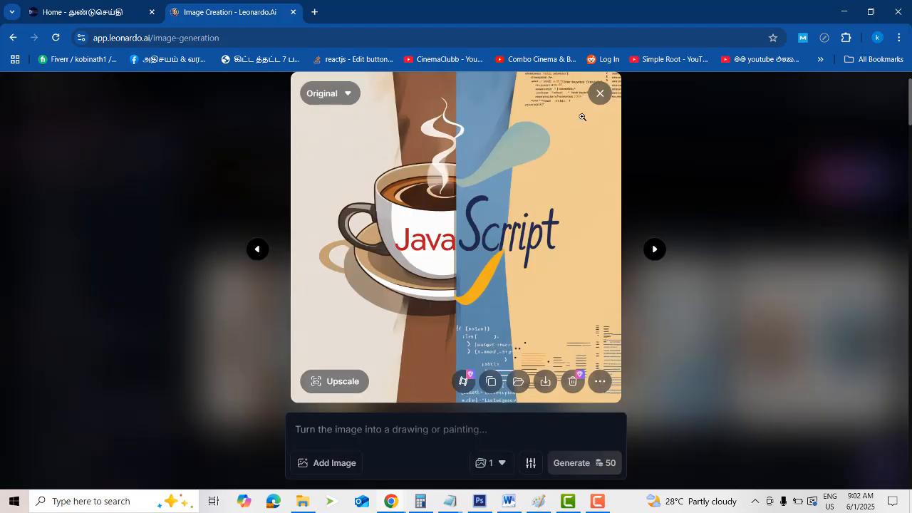
pyautogui.click(599, 94)
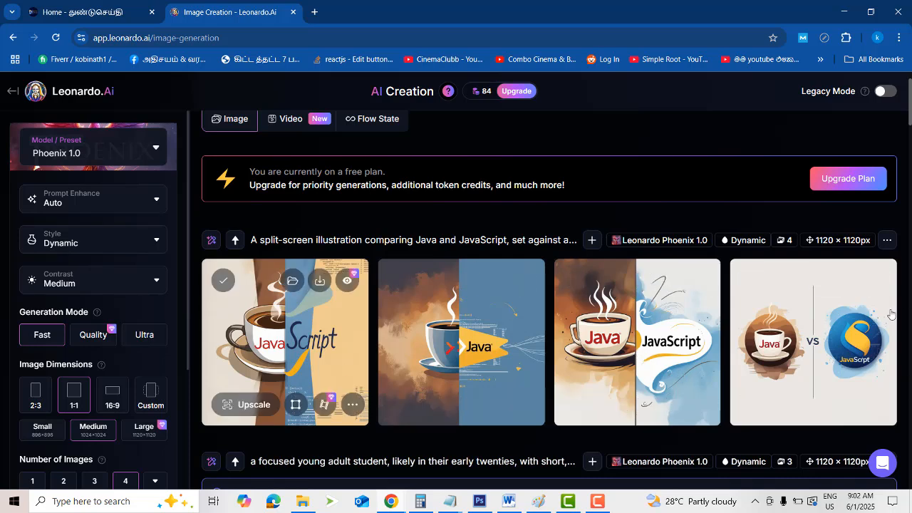
# - Reopen the third Java and JavaScript image, look at the browser's options for saving or copying it, and close the viewer
pyautogui.click(624, 356)
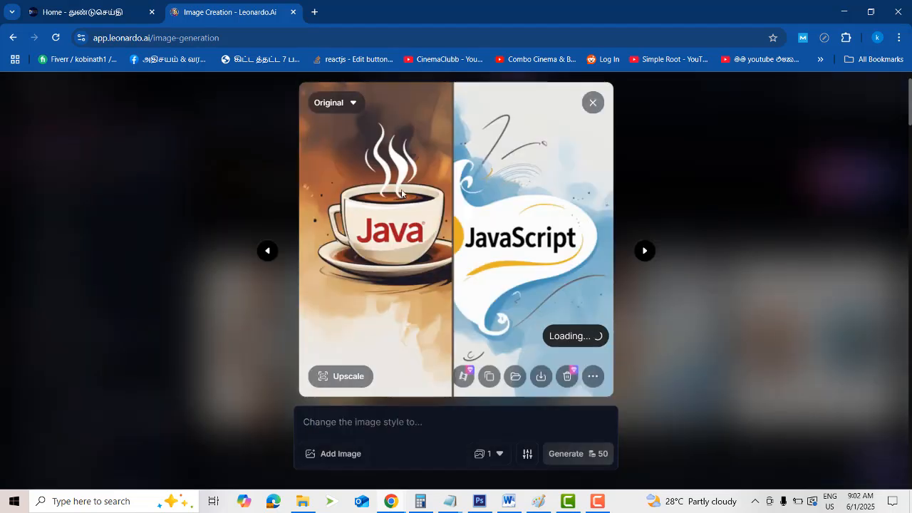
pyautogui.rightClick(403, 193)
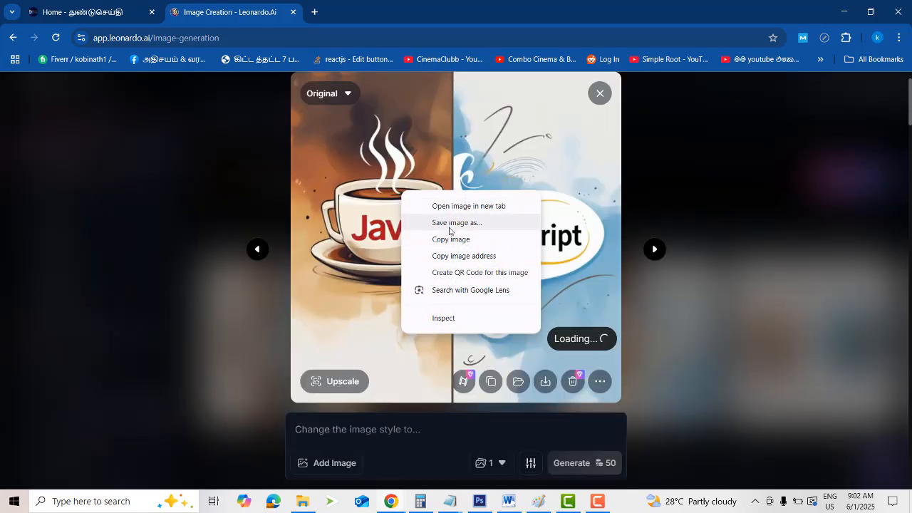
pyautogui.click(599, 101)
pyautogui.click(600, 99)
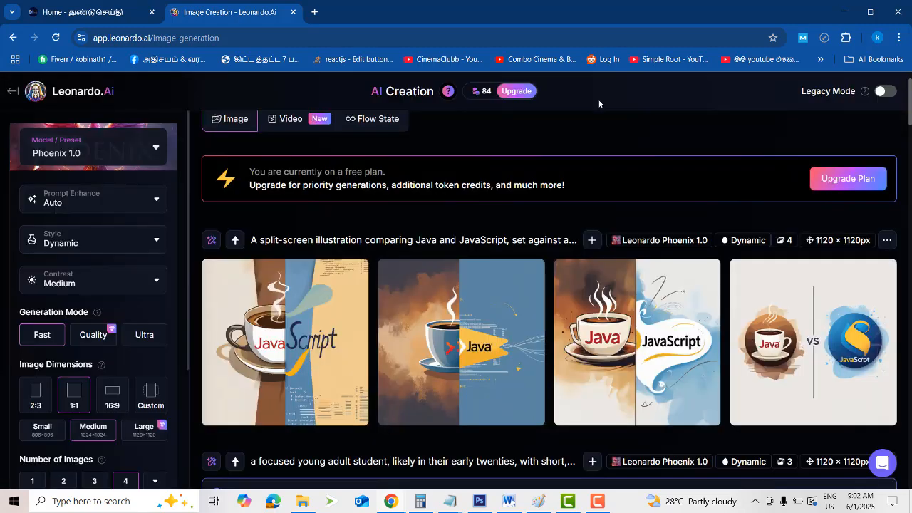